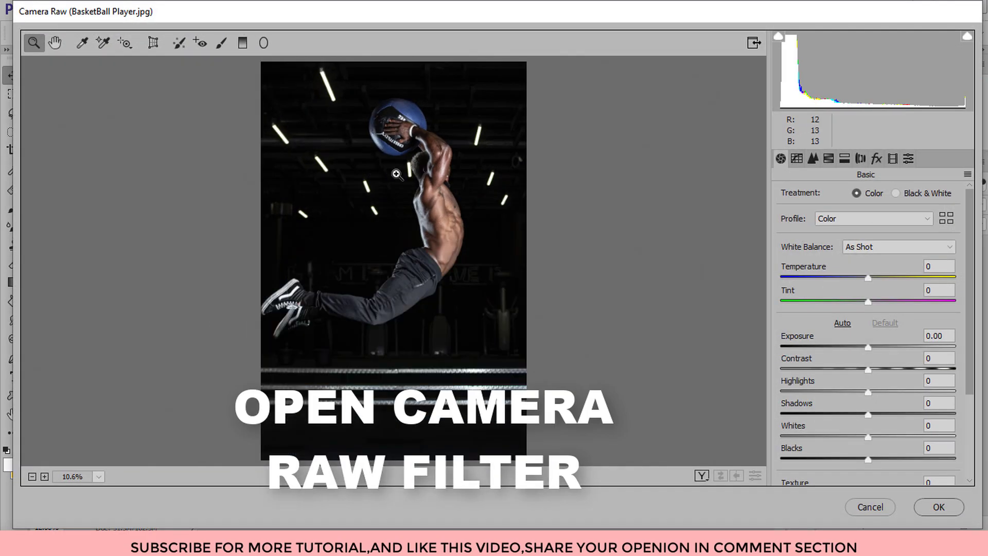
pyautogui.click(391, 172)
pyautogui.rightClick(425, 211)
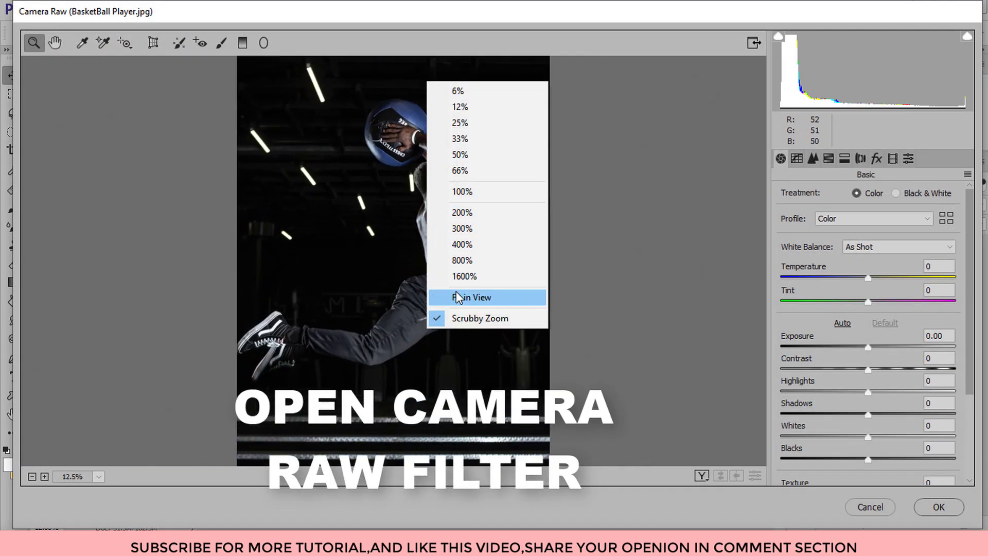
pyautogui.click(453, 297)
# Set Temperature to +19, Tint to +4, Exposure to +0.40, Contrast to +47, Highlights to -21, Shadows to +33 and Blacks to +7.
pyautogui.moveTo(838, 266); pyautogui.dragTo(841, 295)
pyautogui.moveTo(836, 336); pyautogui.dragTo(840, 337)
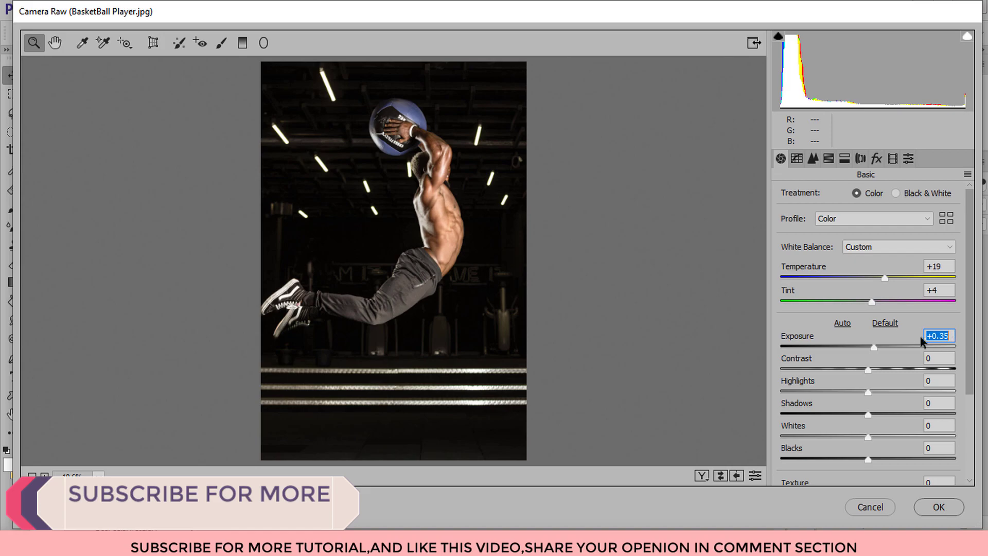
pyautogui.moveTo(916, 340); pyautogui.dragTo(870, 379)
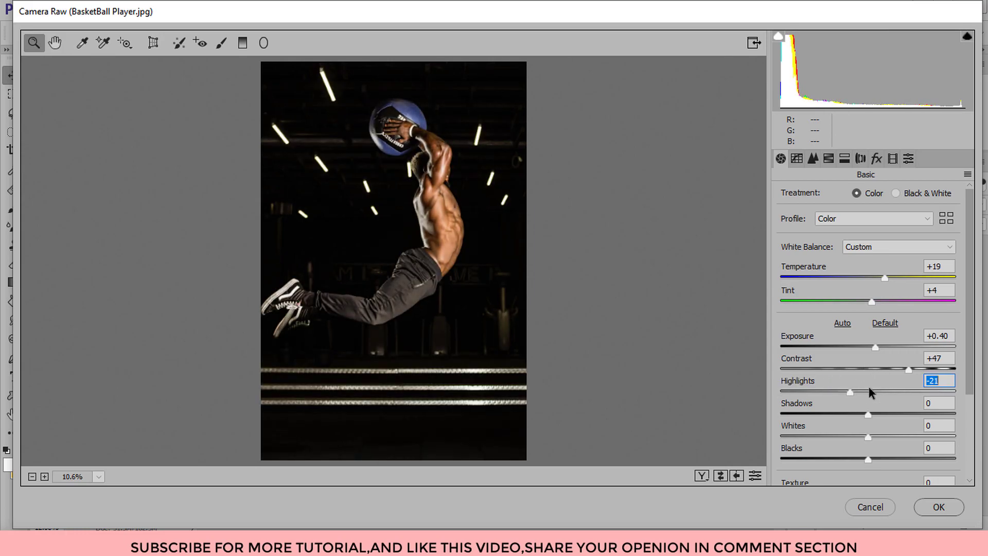
pyautogui.moveTo(879, 405); pyautogui.dragTo(900, 407)
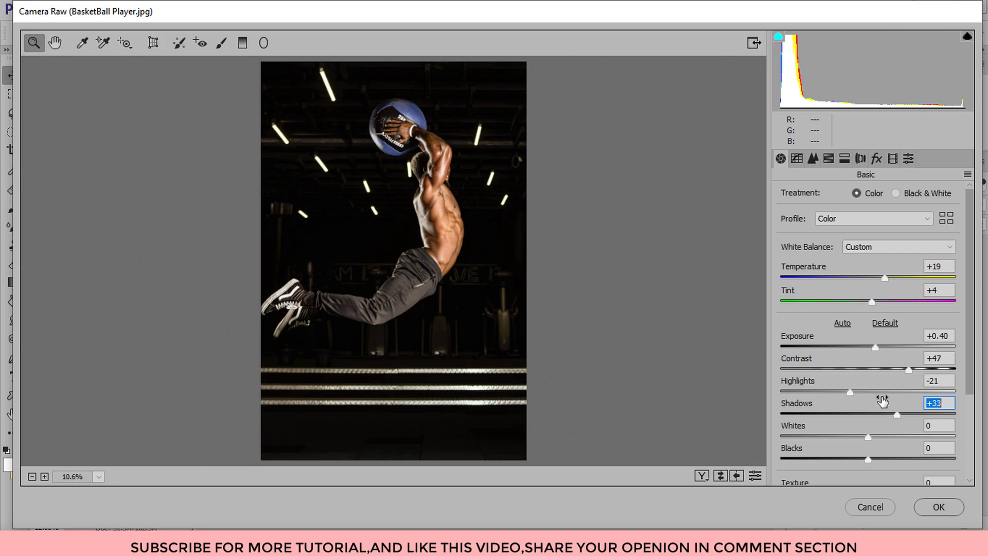
pyautogui.moveTo(877, 449); pyautogui.dragTo(882, 452)
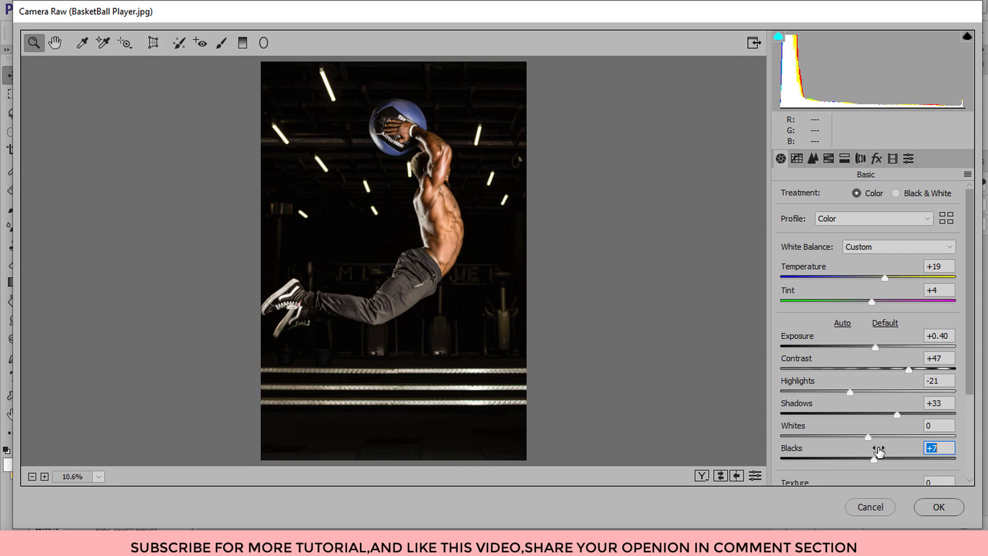
# Set Clarity to +13 and compare the photo before and after the adjustments.
pyautogui.scroll(-3, 836, 385)
pyautogui.moveTo(891, 390); pyautogui.dragTo(902, 392)
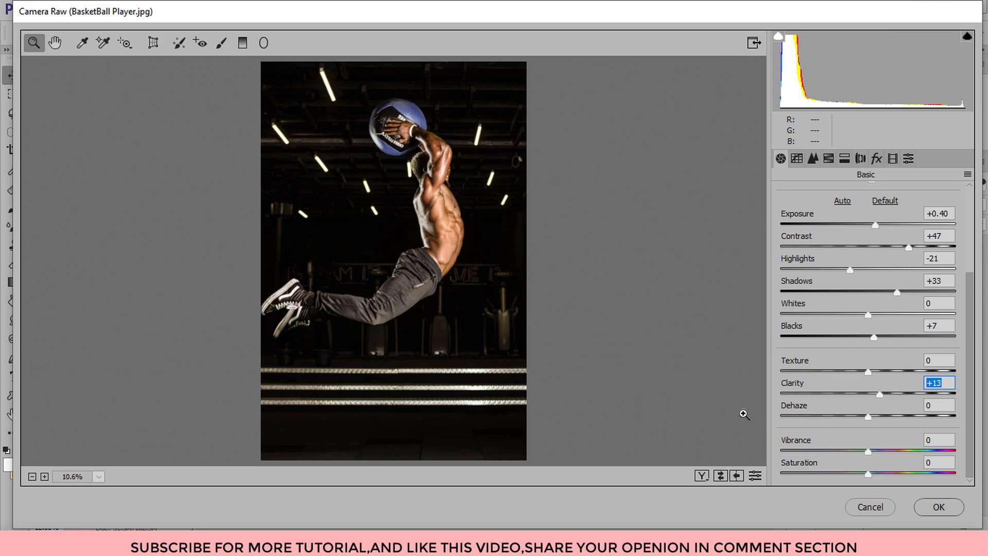
pyautogui.click(703, 476)
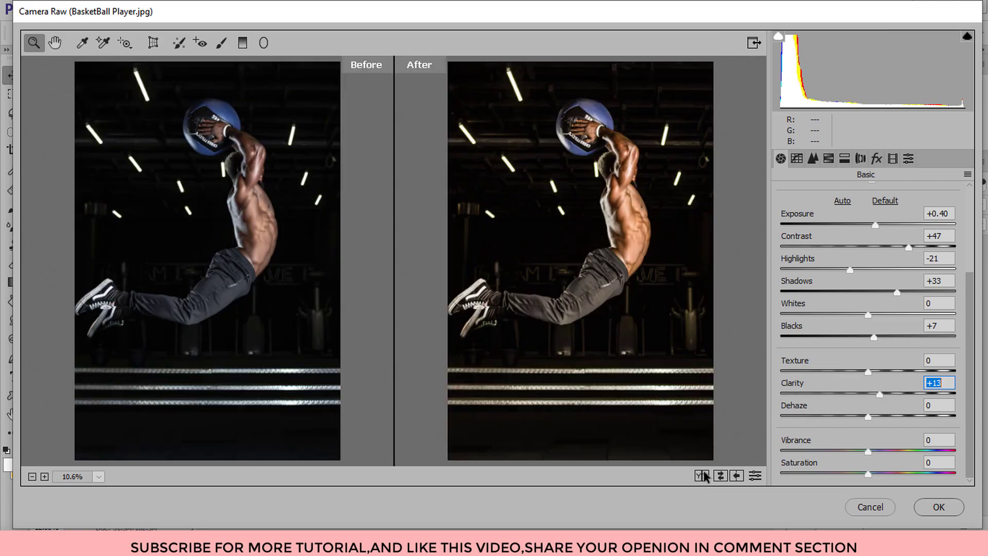
pyautogui.click(705, 477)
pyautogui.click(704, 476)
pyautogui.click(704, 476)
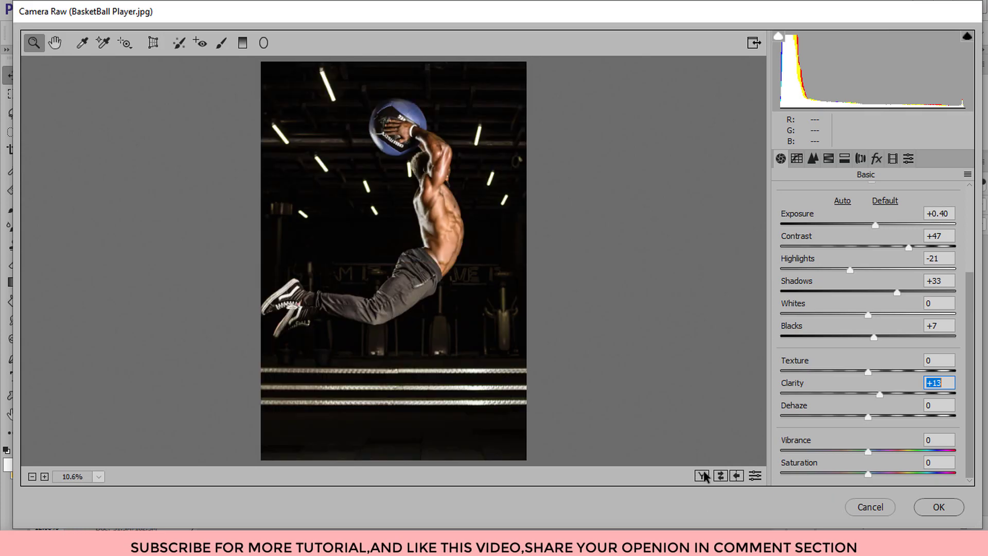
# Shape the RGB point curve with a black point at input 3, output 24, a shadow point at 73/66 and slightly lowered highlights.
pyautogui.click(797, 158)
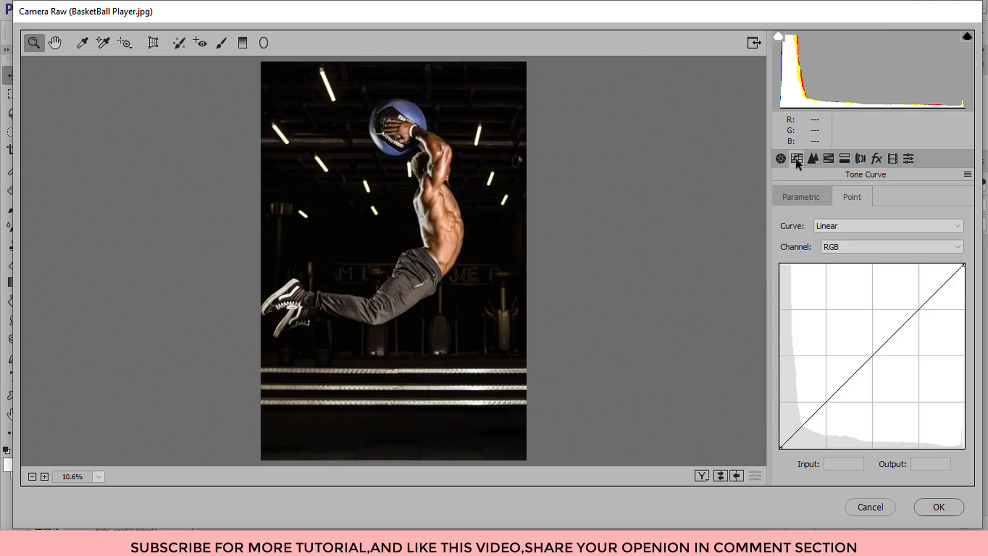
pyautogui.moveTo(781, 446); pyautogui.dragTo(771, 435)
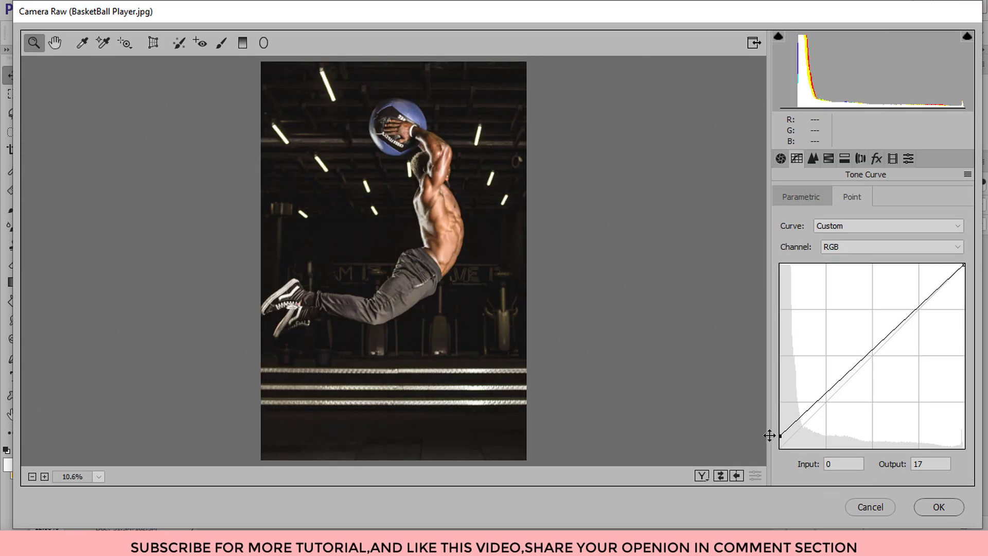
pyautogui.moveTo(910, 314); pyautogui.dragTo(912, 318)
pyautogui.moveTo(824, 397); pyautogui.dragTo(830, 404)
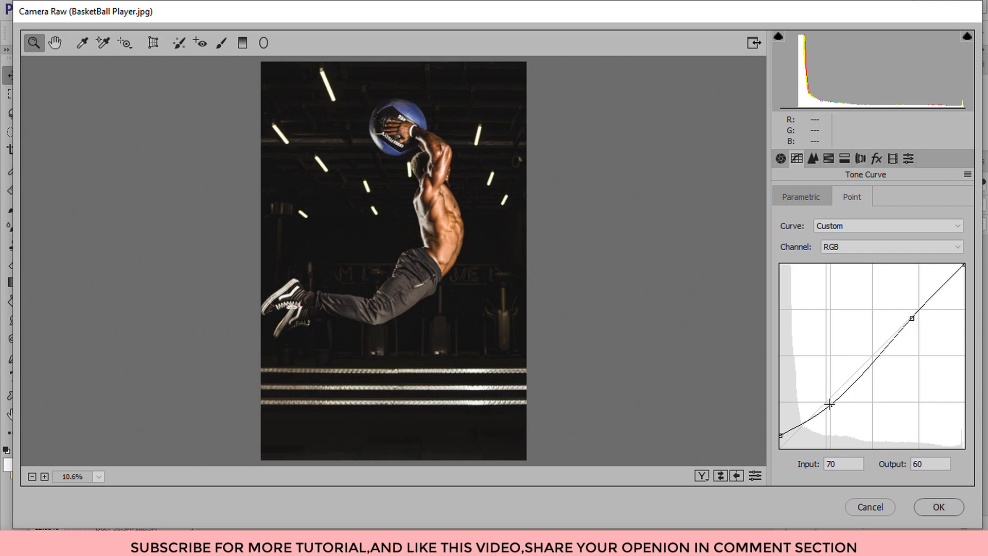
pyautogui.click(809, 418)
pyautogui.moveTo(781, 433); pyautogui.dragTo(781, 430)
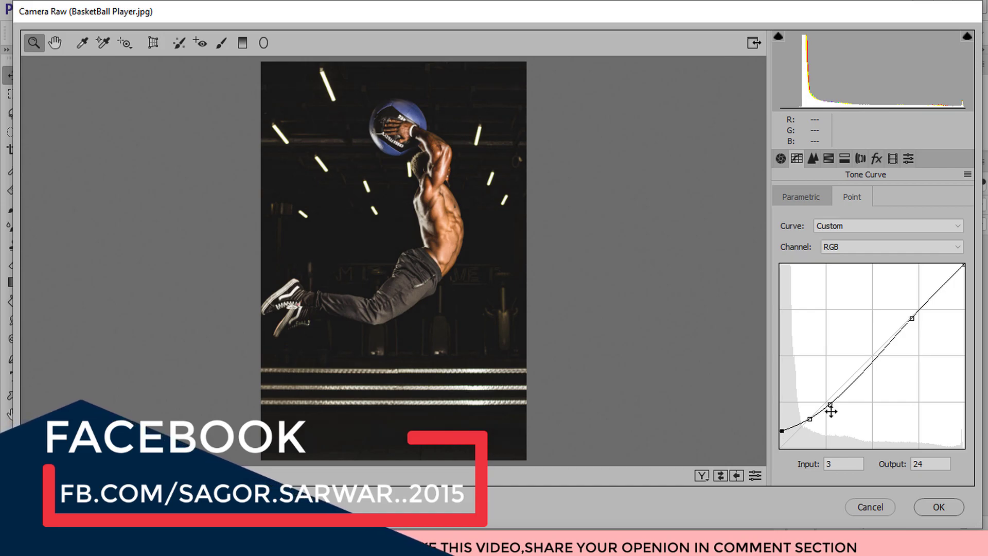
pyautogui.moveTo(830, 404); pyautogui.dragTo(833, 400)
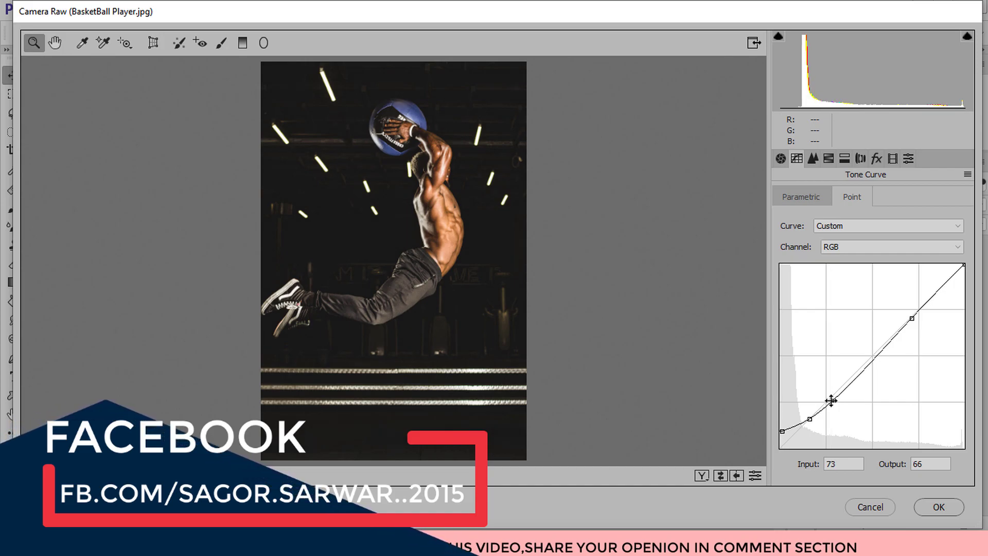
# Set the sharpening Amount to 48 and the Luminance noise reduction to 7.
pyautogui.click(812, 158)
pyautogui.moveTo(813, 215); pyautogui.dragTo(845, 216)
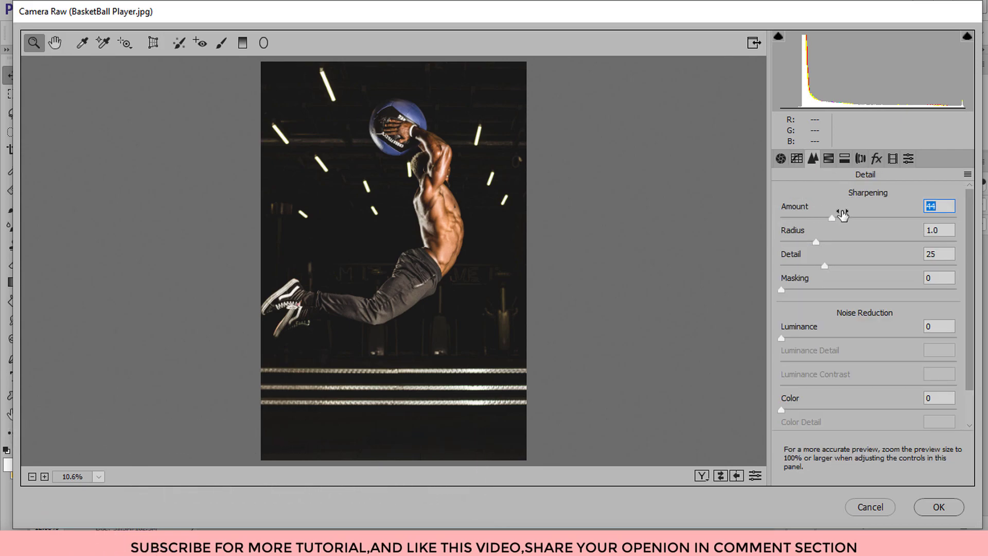
pyautogui.moveTo(839, 212); pyautogui.dragTo(841, 215)
pyautogui.moveTo(826, 331); pyautogui.dragTo(820, 331)
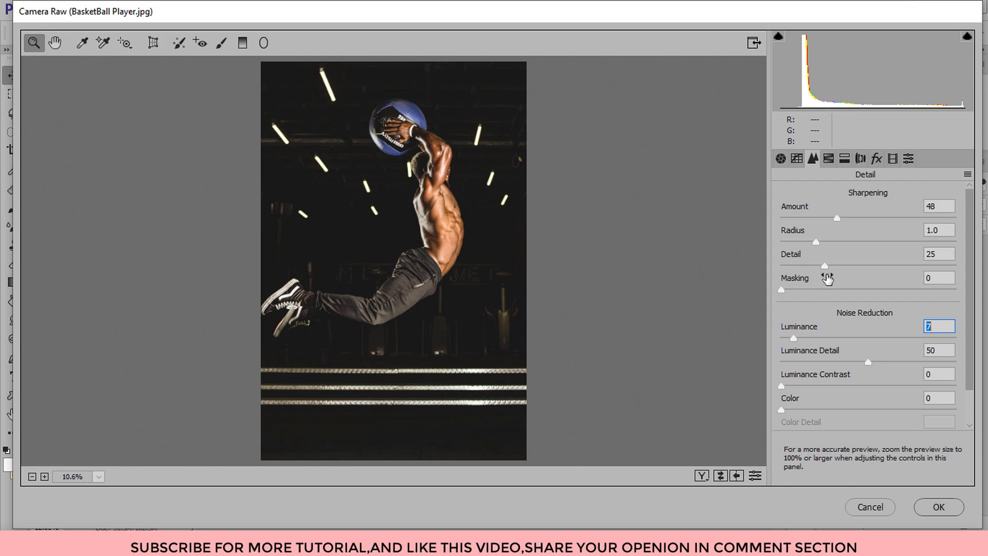
# Set the HSL hue of Reds to -1, Oranges to -5 and Yellows to -25, and the luminance of Reds to +2 and Oranges to +7.
pyautogui.click(829, 159)
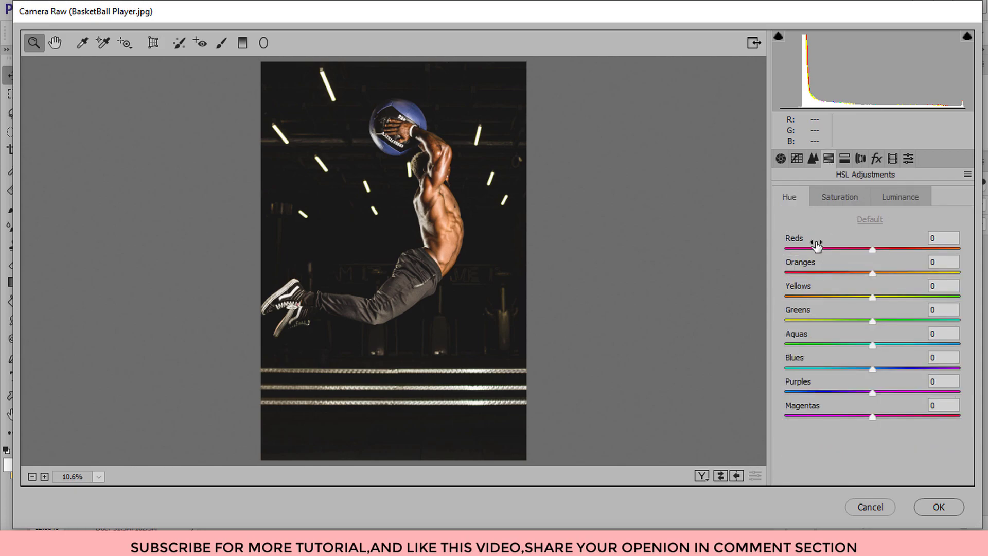
pyautogui.moveTo(816, 245); pyautogui.dragTo(813, 245)
pyautogui.moveTo(815, 246); pyautogui.dragTo(794, 289)
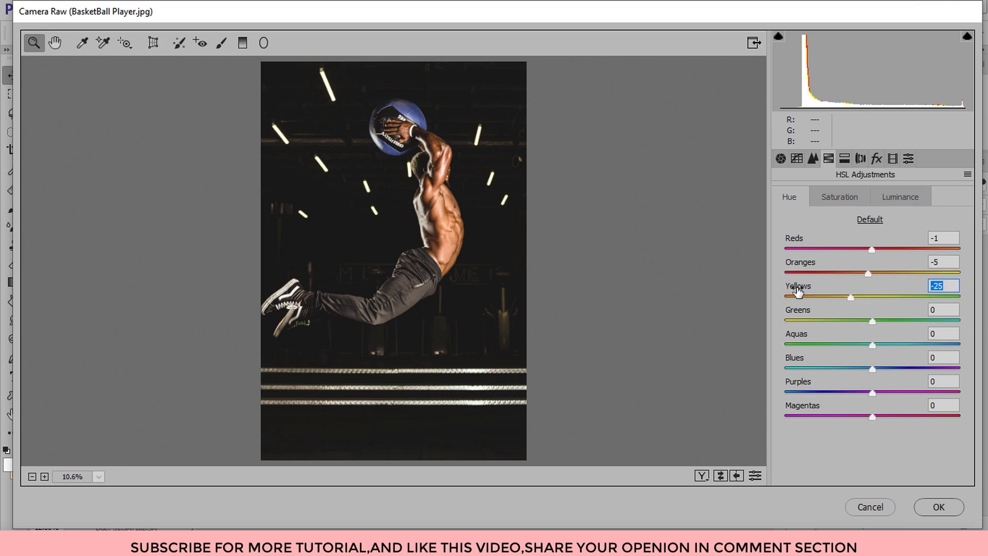
pyautogui.click(879, 201)
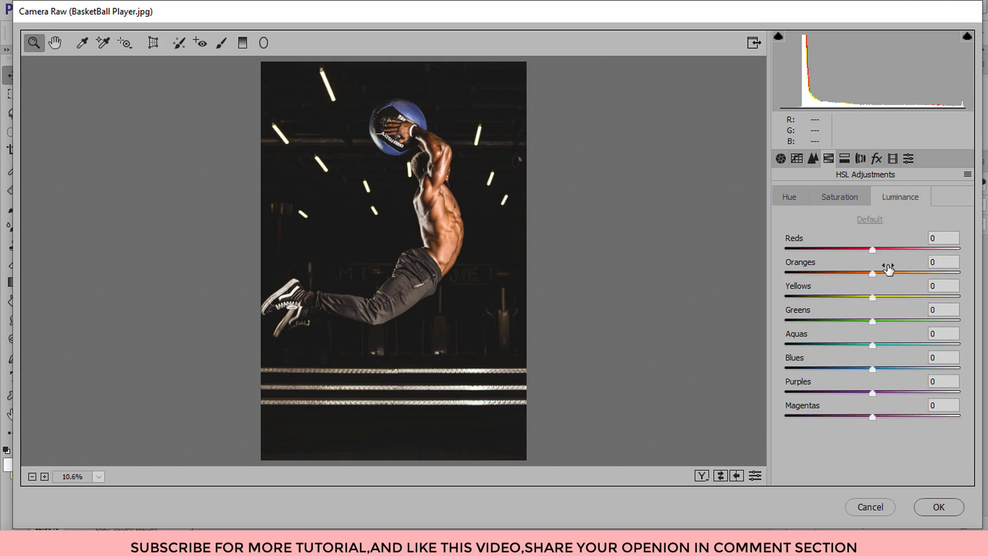
pyautogui.moveTo(889, 268); pyautogui.dragTo(891, 240)
# Split-tone the highlights with Hue 63 and Saturation 28, and the shadows with Hue 225 and Saturation 36.
pyautogui.click(844, 162)
pyautogui.moveTo(805, 211); pyautogui.dragTo(832, 231)
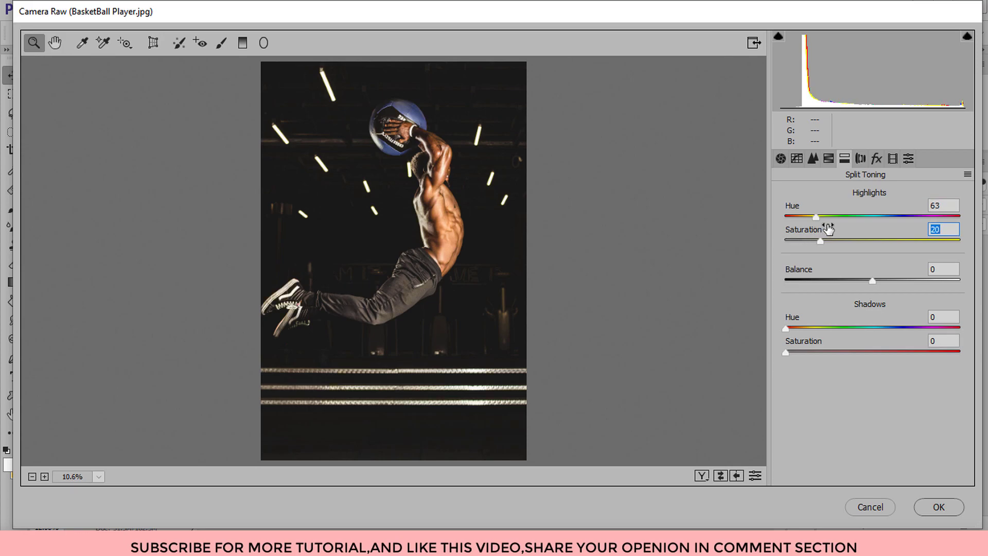
pyautogui.moveTo(820, 240)
pyautogui.mouseDown()
pyautogui.moveTo(861, 241)
pyautogui.moveTo(834, 238)
pyautogui.mouseUp()
pyautogui.moveTo(786, 326); pyautogui.dragTo(894, 323)
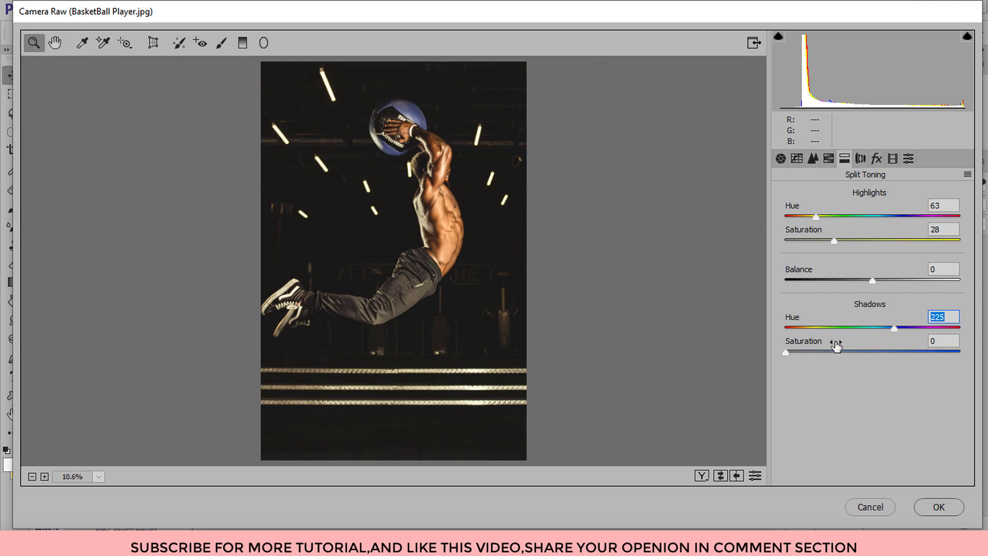
pyautogui.moveTo(836, 342)
pyautogui.mouseDown()
pyautogui.moveTo(881, 341)
pyautogui.moveTo(849, 336)
pyautogui.moveTo(832, 352)
pyautogui.moveTo(846, 353)
pyautogui.mouseUp()
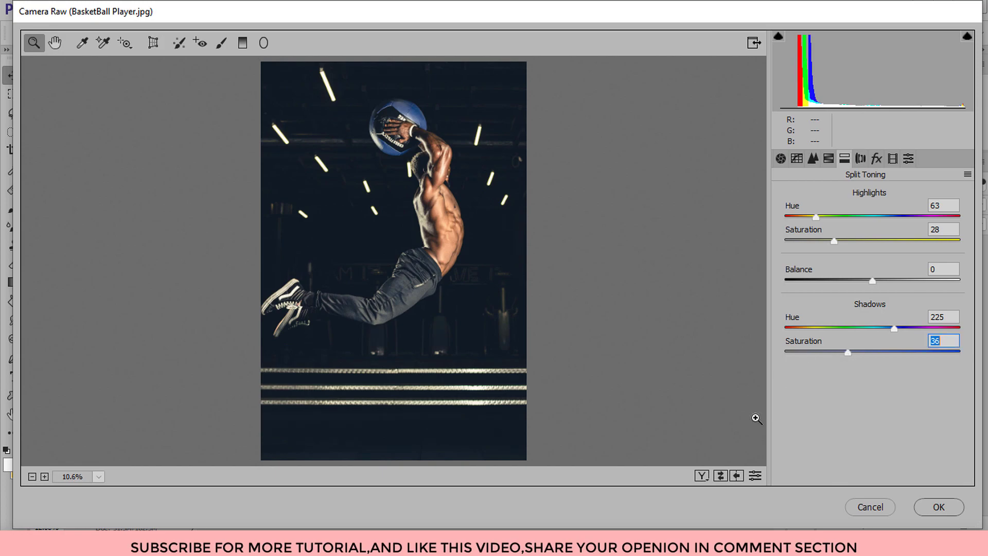
pyautogui.click(736, 477)
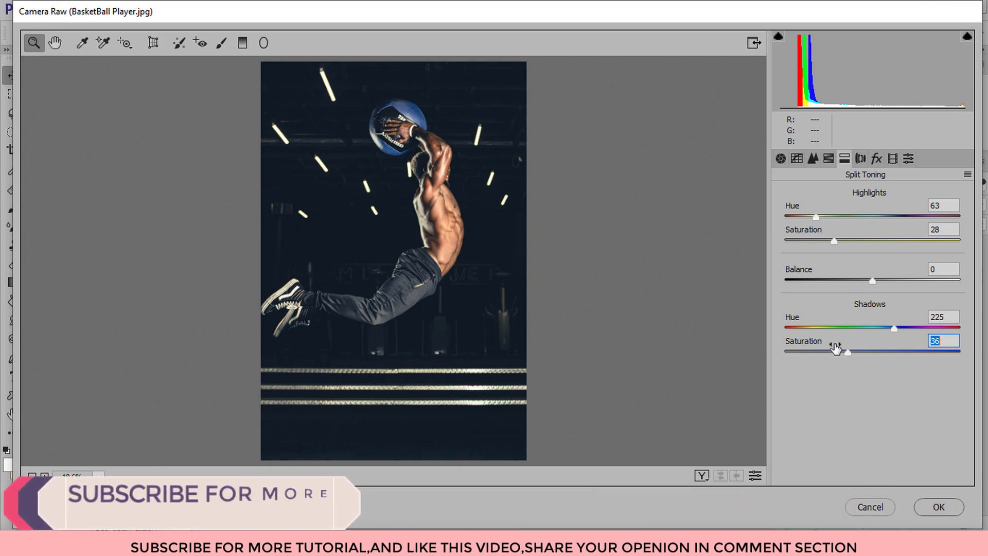
pyautogui.moveTo(834, 347); pyautogui.dragTo(832, 347)
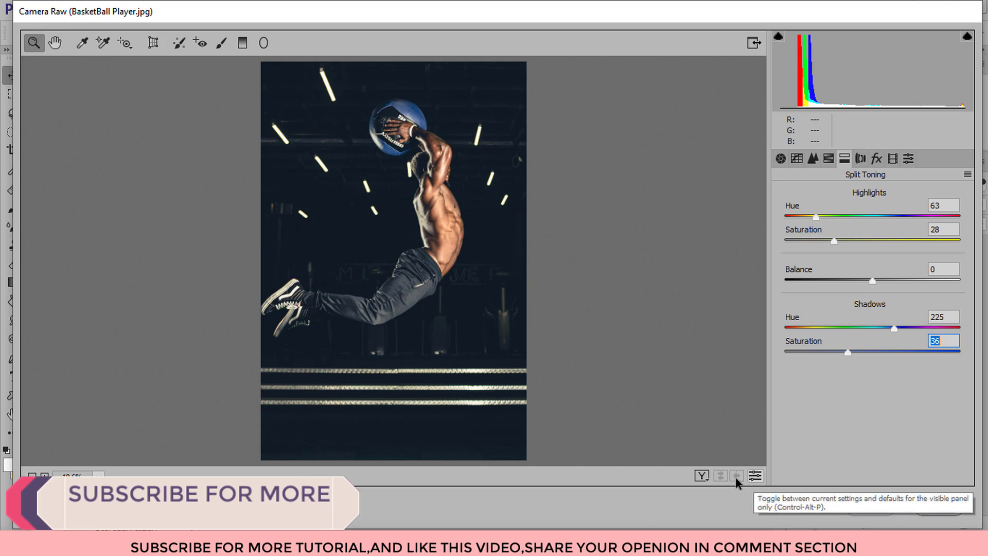
# Add a Highlight Priority post-crop vignette with an Amount of -12.
pyautogui.click(860, 158)
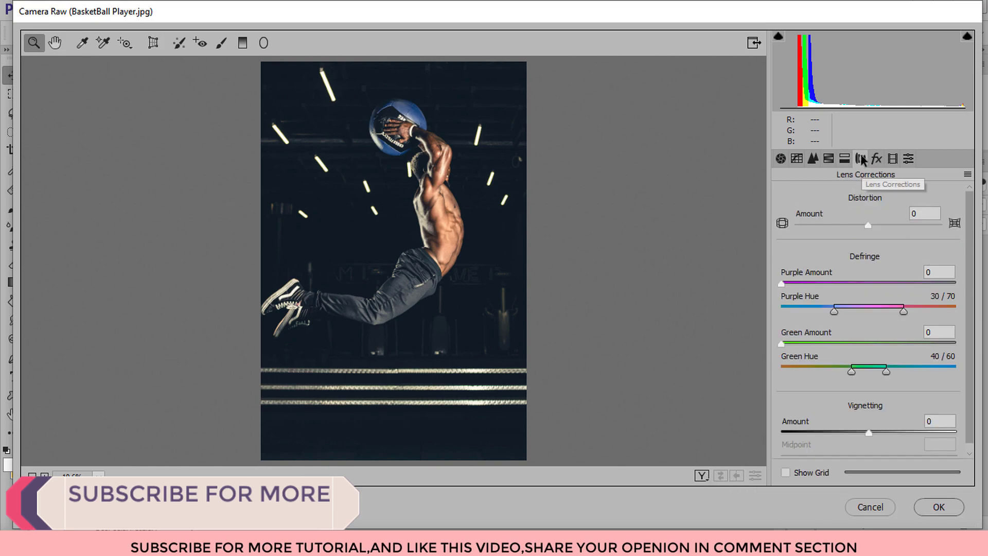
pyautogui.click(877, 160)
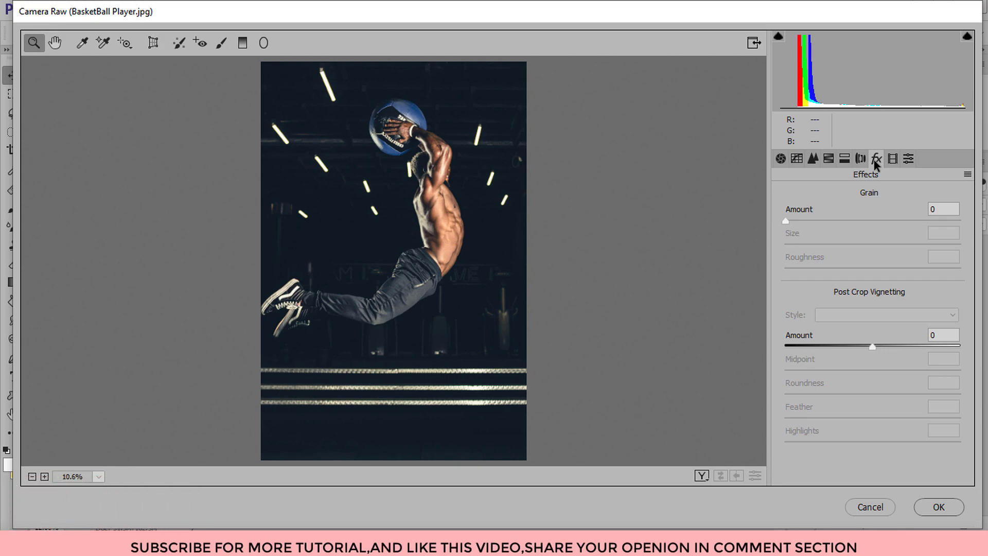
pyautogui.moveTo(859, 340); pyautogui.dragTo(849, 336)
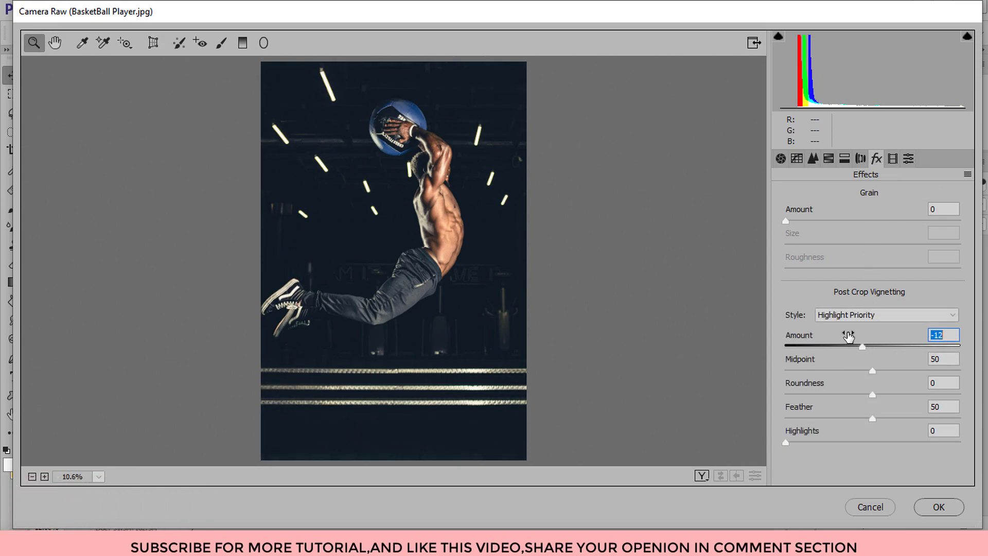
# Set the calibration hue of the Blue Primary to +17, the Green Primary to -8 and the Red Primary to -6.
pyautogui.click(892, 159)
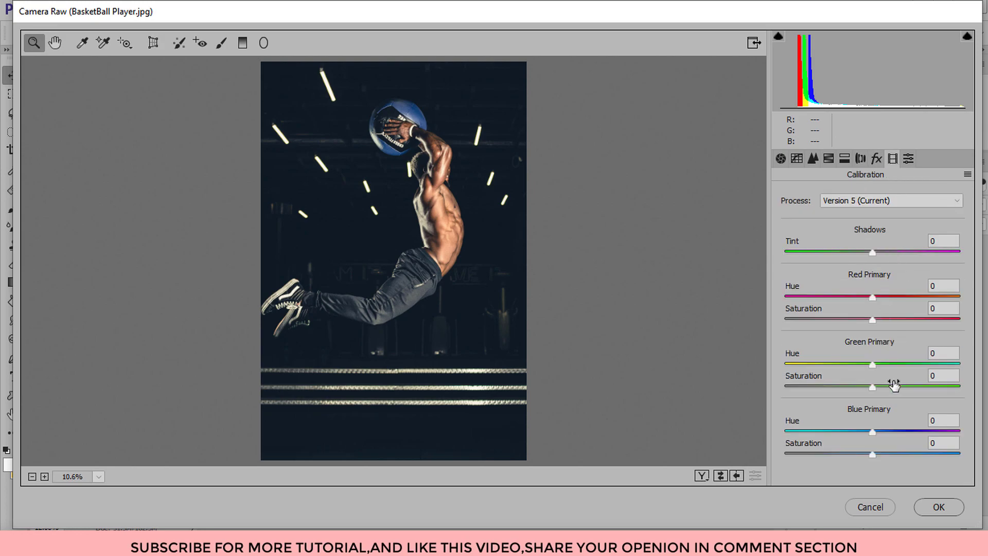
pyautogui.moveTo(889, 425); pyautogui.dragTo(904, 416)
pyautogui.moveTo(887, 359); pyautogui.dragTo(882, 357)
pyautogui.moveTo(884, 287); pyautogui.dragTo(882, 288)
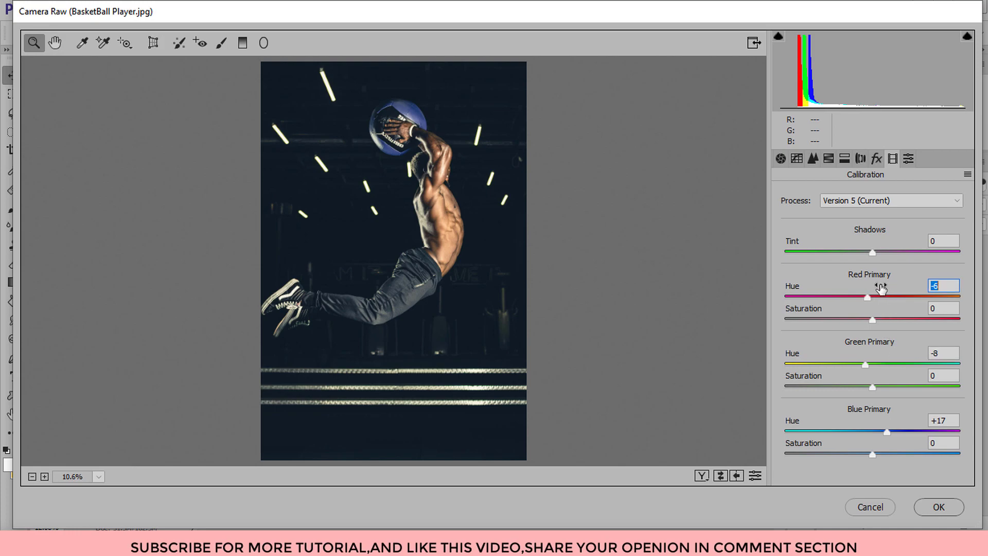
# Raise the HSL luminance of Oranges, and set the saturation of Oranges to +15 and Yellows to +30.
pyautogui.click(829, 160)
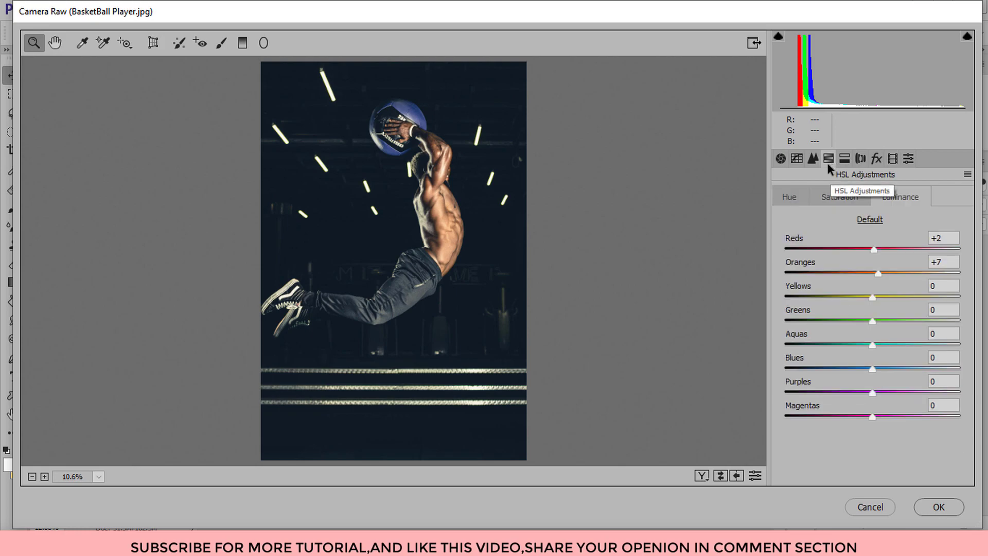
pyautogui.moveTo(889, 268)
pyautogui.mouseDown()
pyautogui.moveTo(902, 287)
pyautogui.moveTo(923, 290)
pyautogui.moveTo(903, 265)
pyautogui.mouseUp()
pyautogui.click(843, 198)
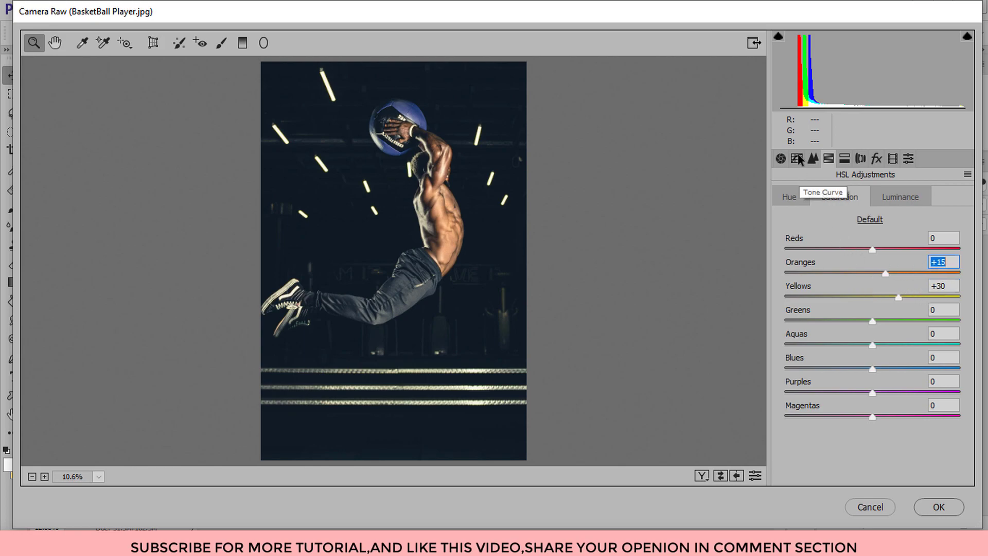
# Shape the Blue channel point curve with a black point at 0/0, a midtone point at input 137, output 125, and a slightly shifted white point.
pyautogui.click(820, 161)
pyautogui.click(797, 159)
pyautogui.click(830, 247)
pyautogui.click(838, 291)
pyautogui.moveTo(782, 447); pyautogui.dragTo(784, 452)
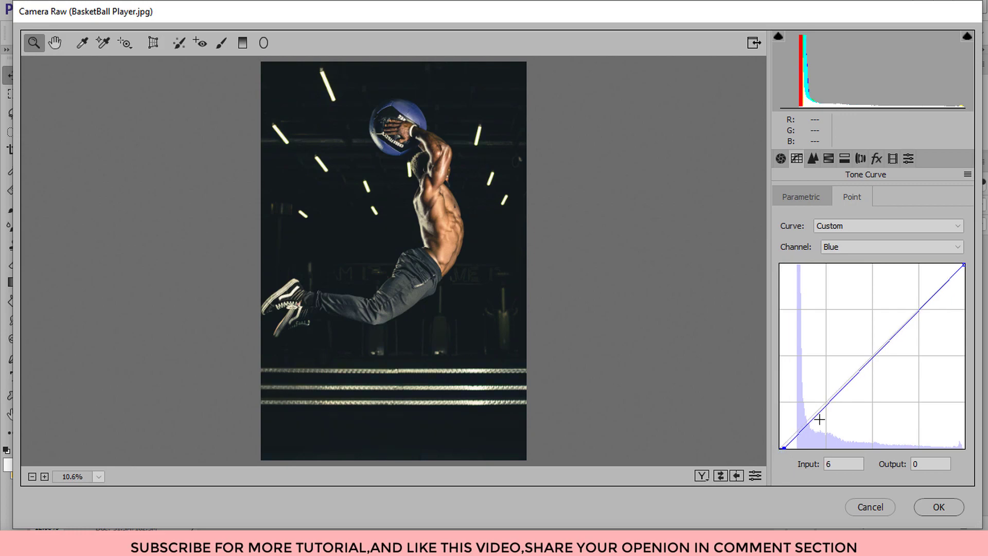
pyautogui.moveTo(871, 358)
pyautogui.mouseDown()
pyautogui.moveTo(869, 350)
pyautogui.moveTo(878, 357)
pyautogui.mouseUp()
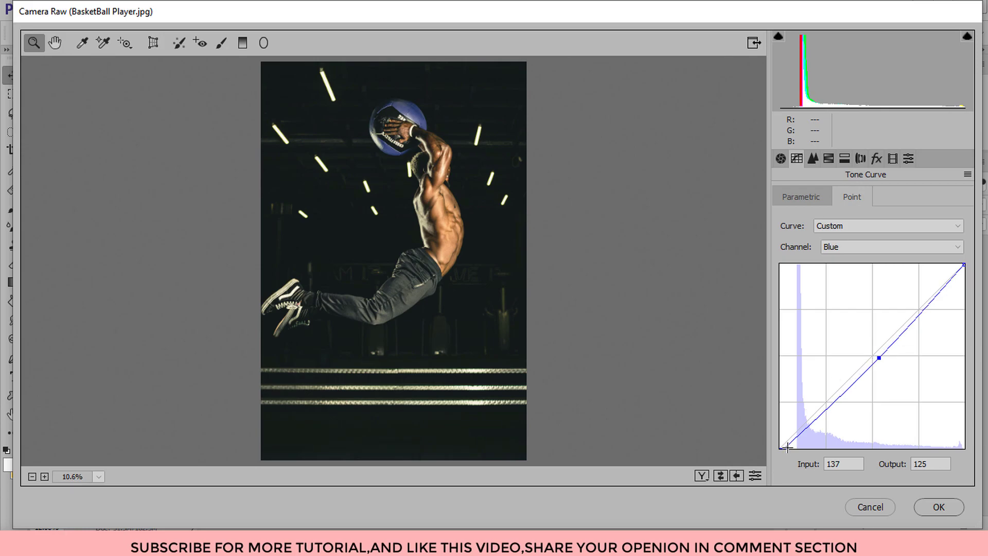
pyautogui.moveTo(785, 447); pyautogui.dragTo(775, 450)
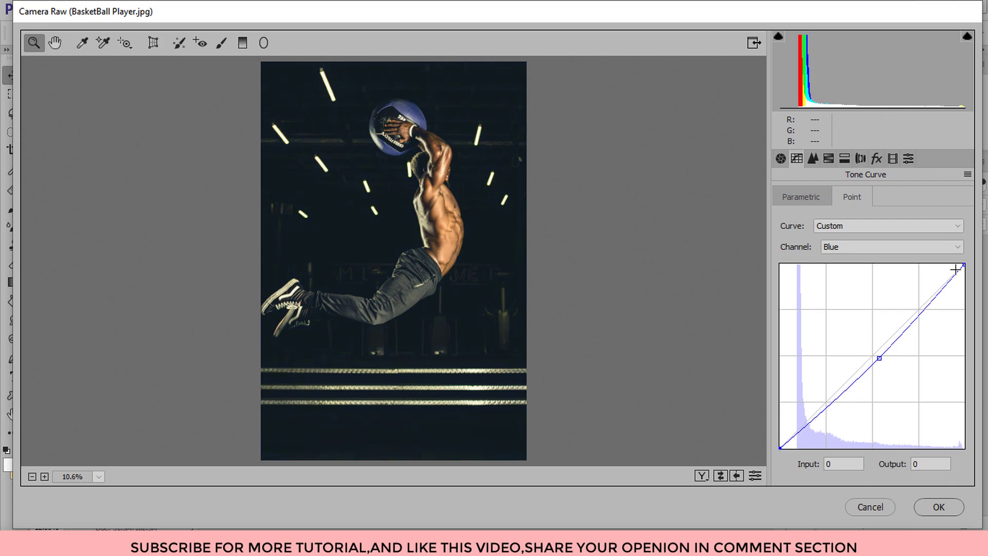
pyautogui.moveTo(963, 264)
pyautogui.mouseDown()
pyautogui.moveTo(949, 258)
pyautogui.moveTo(961, 260)
pyautogui.mouseUp()
# Set Whites to +25 in the Basic adjustments.
pyautogui.click(780, 158)
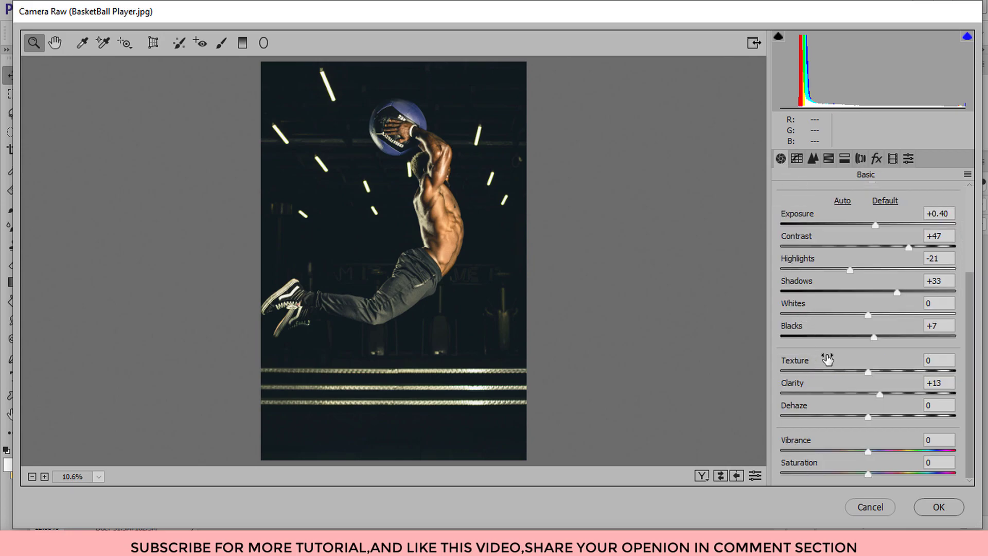
pyautogui.moveTo(860, 307); pyautogui.dragTo(876, 308)
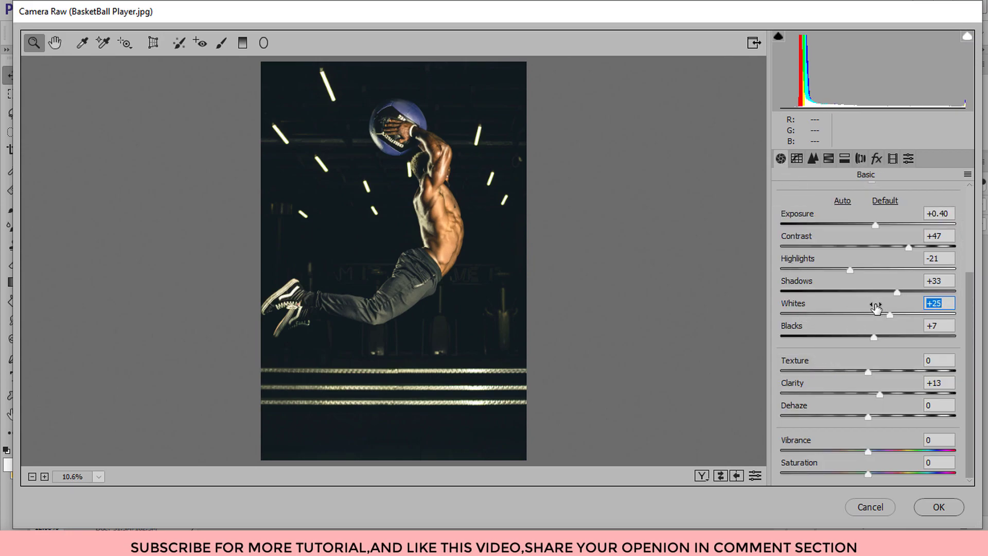
# Apply the Camera Raw adjustments to the background copy layer and compare it with the original photo.
pyautogui.click(926, 506)
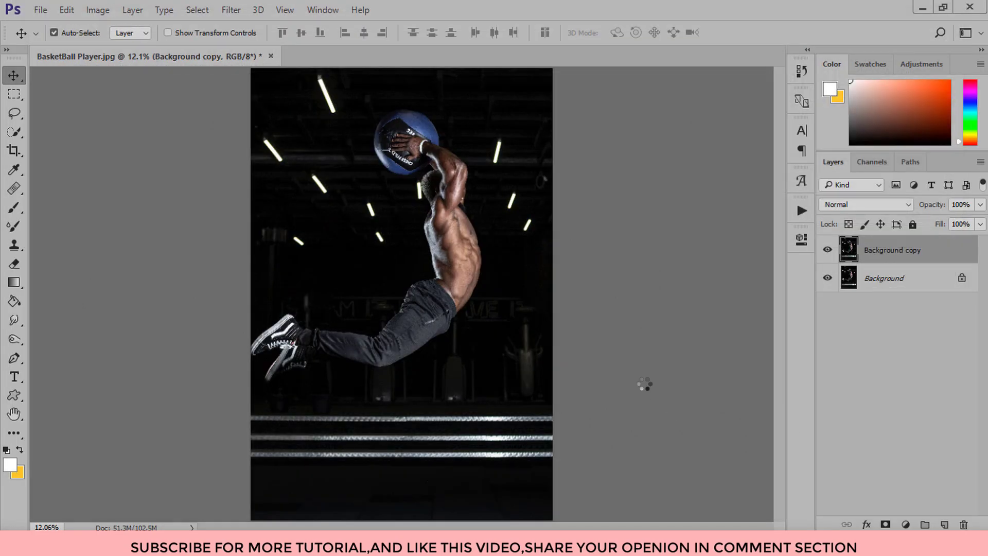
pyautogui.click(826, 250)
pyautogui.click(826, 251)
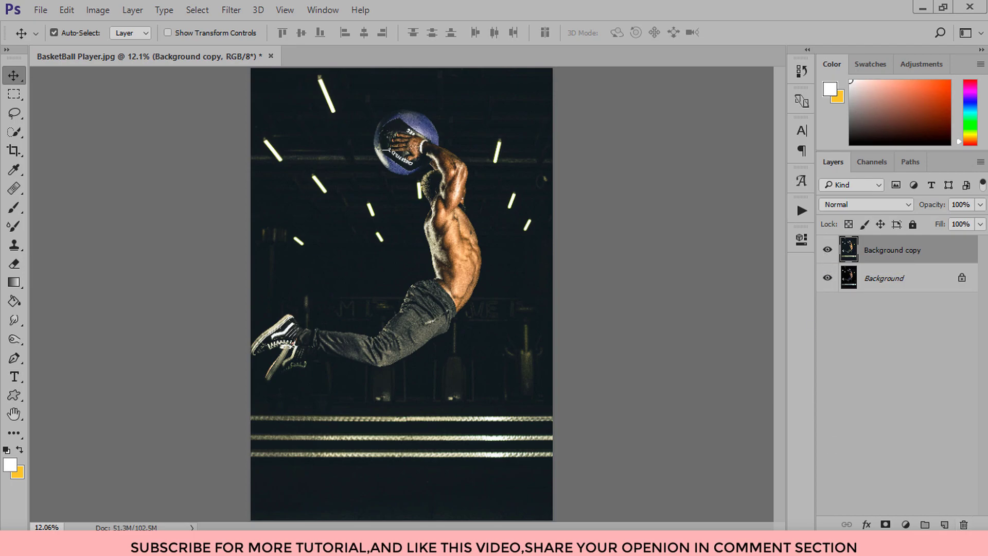
# Add an Exposure adjustment layer above the background copy with its exposure set to -0.67.
pyautogui.click(906, 524)
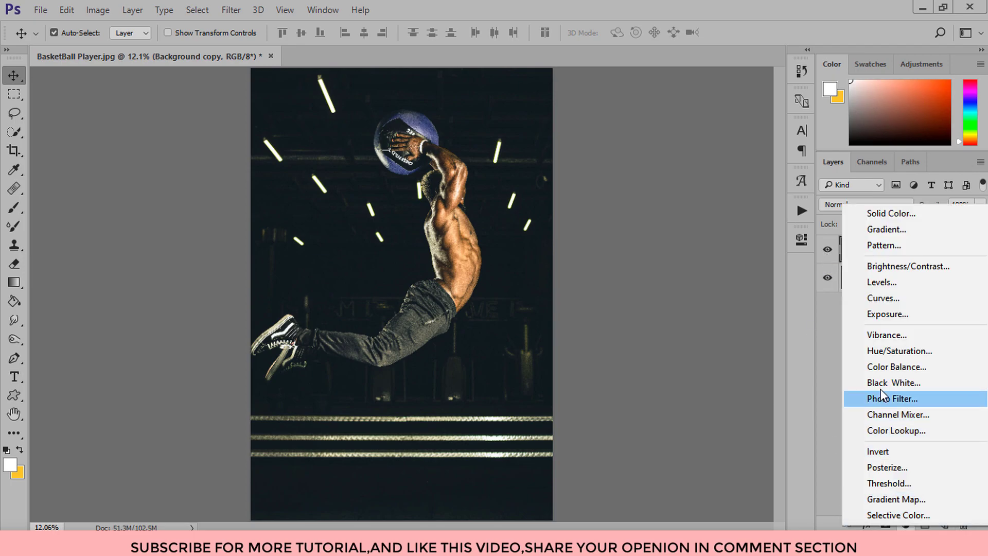
pyautogui.click(881, 315)
pyautogui.moveTo(676, 314)
pyautogui.mouseDown()
pyautogui.moveTo(654, 312)
pyautogui.moveTo(669, 312)
pyautogui.mouseUp()
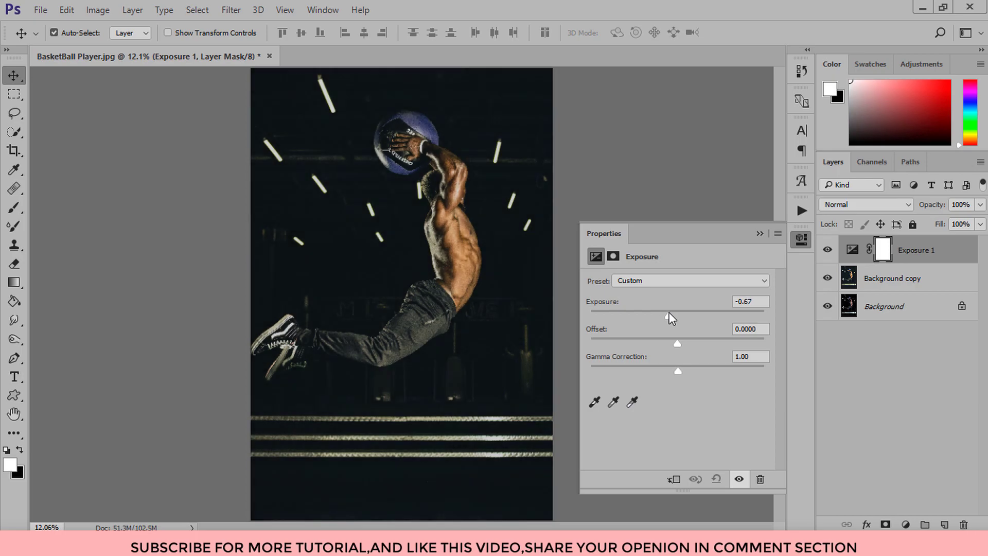
pyautogui.click(759, 233)
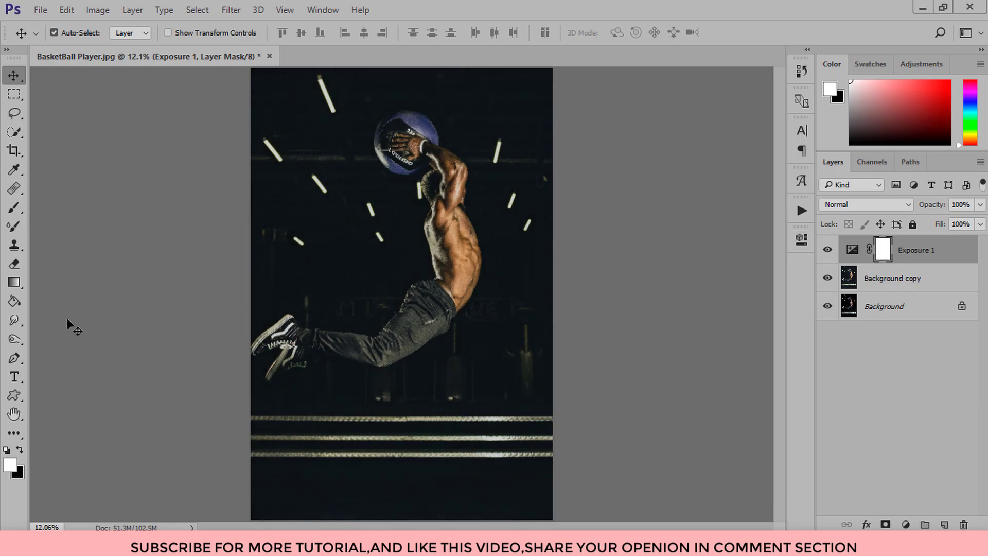
# Draw a linear gradient with the Black, White preset on the Exposure mask from the player's upper back to the photo's lower-left corner.
pyautogui.click(15, 285)
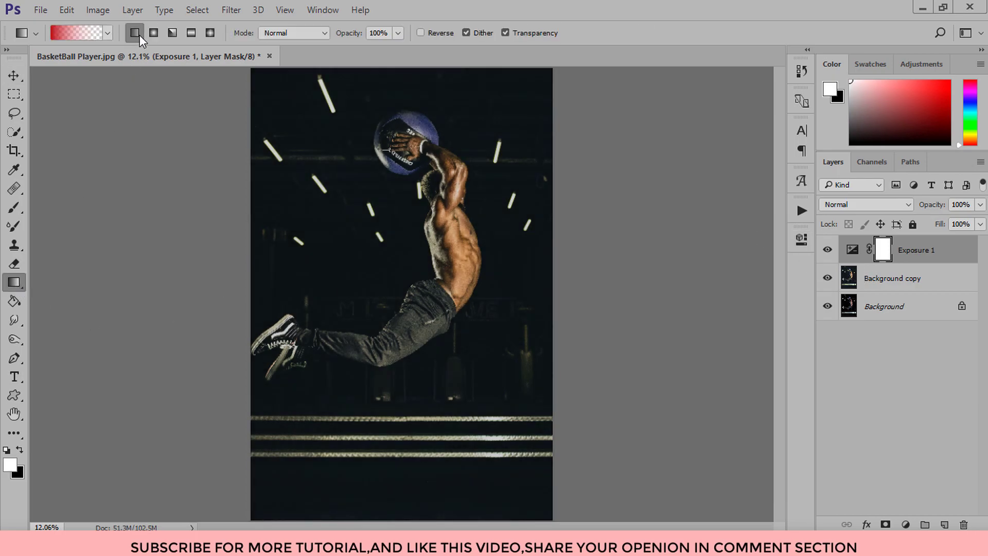
pyautogui.click(99, 34)
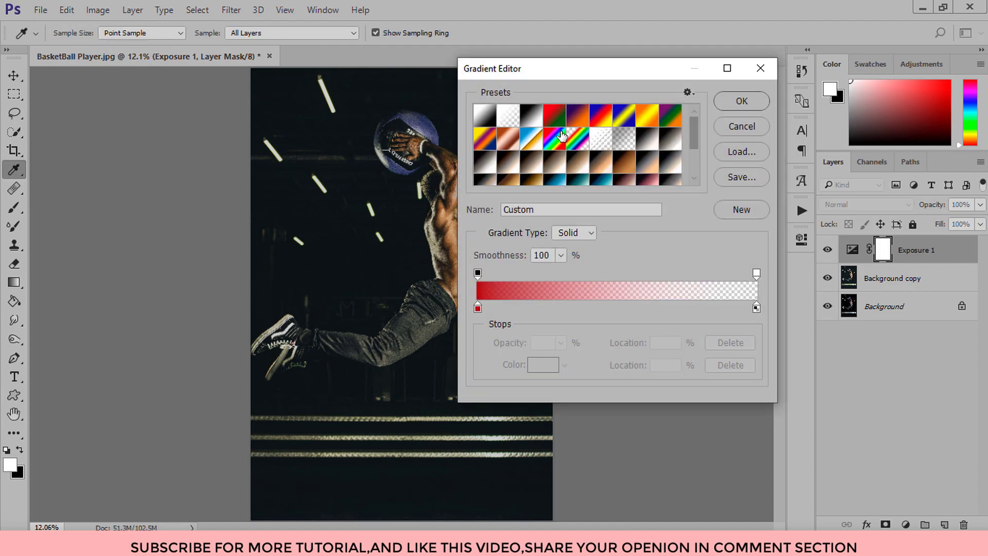
pyautogui.click(531, 116)
pyautogui.click(724, 101)
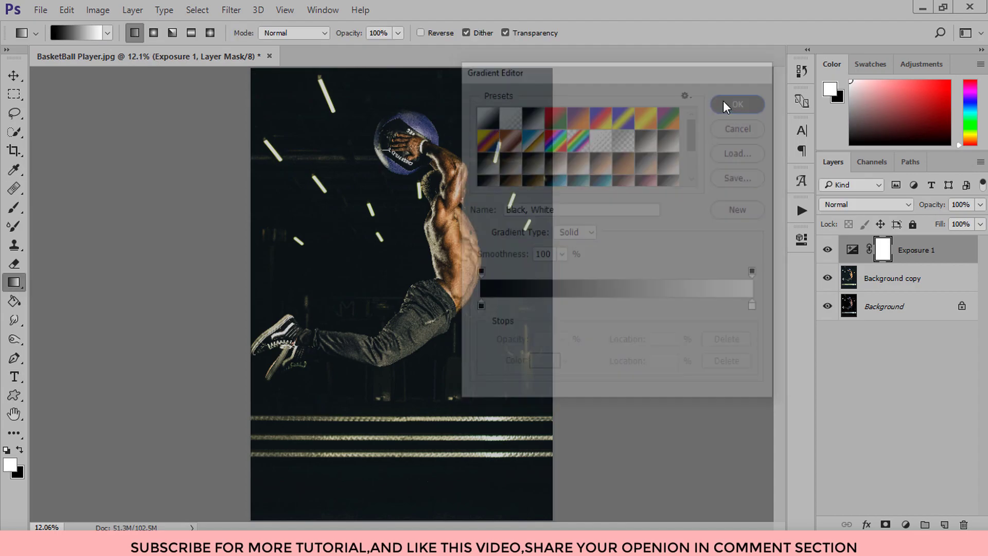
pyautogui.moveTo(457, 198); pyautogui.dragTo(261, 513)
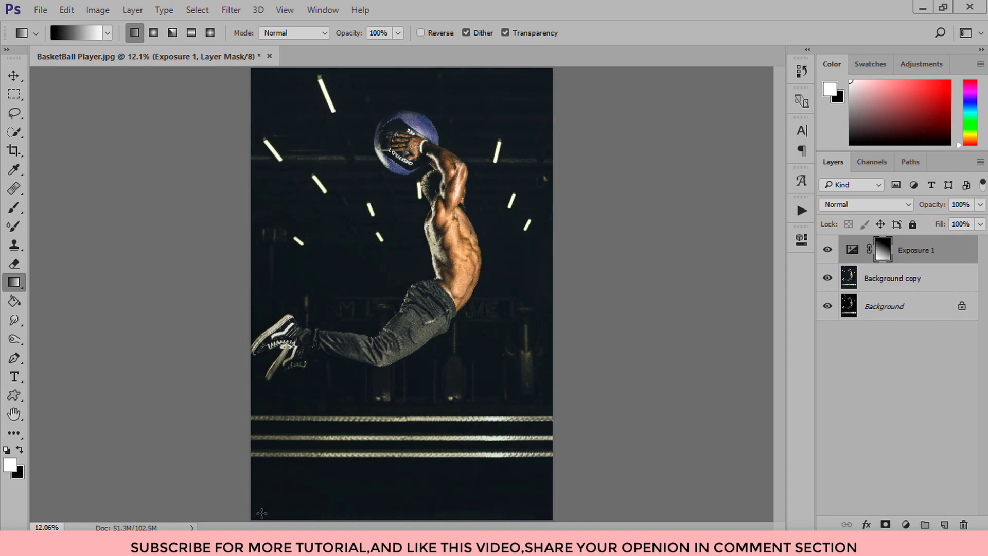
# Replace the Exposure mask's gradient with a radial one from the player's upper back to the photo's lower-left corner, and compare the effect.
pyautogui.click(153, 32)
pyautogui.moveTo(453, 199); pyautogui.dragTo(255, 519)
pyautogui.click(828, 250)
pyautogui.click(828, 251)
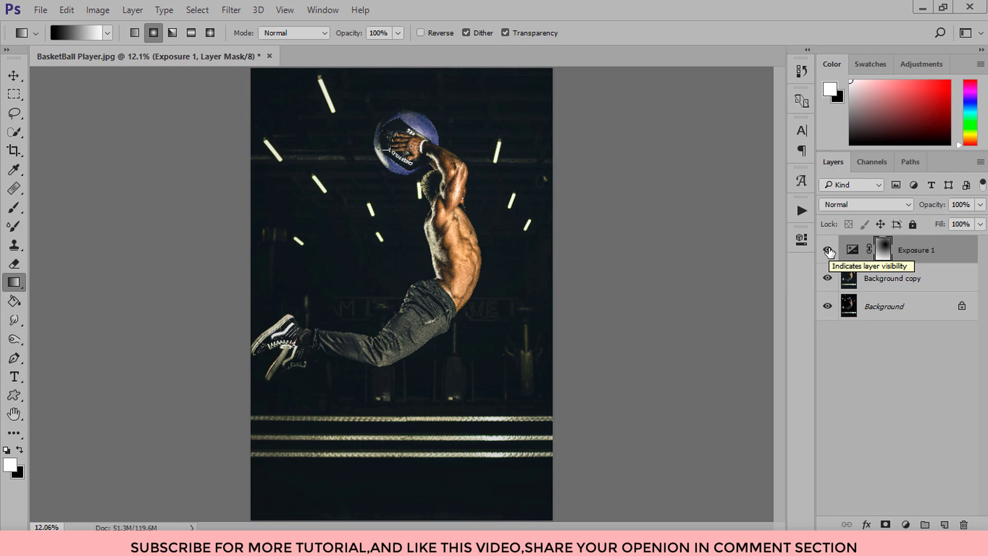
pyautogui.click(828, 251)
pyautogui.click(828, 251)
# Check the Exposure layer's effect with its visibility off and on, and merge it down into the background copy.
pyautogui.click(14, 76)
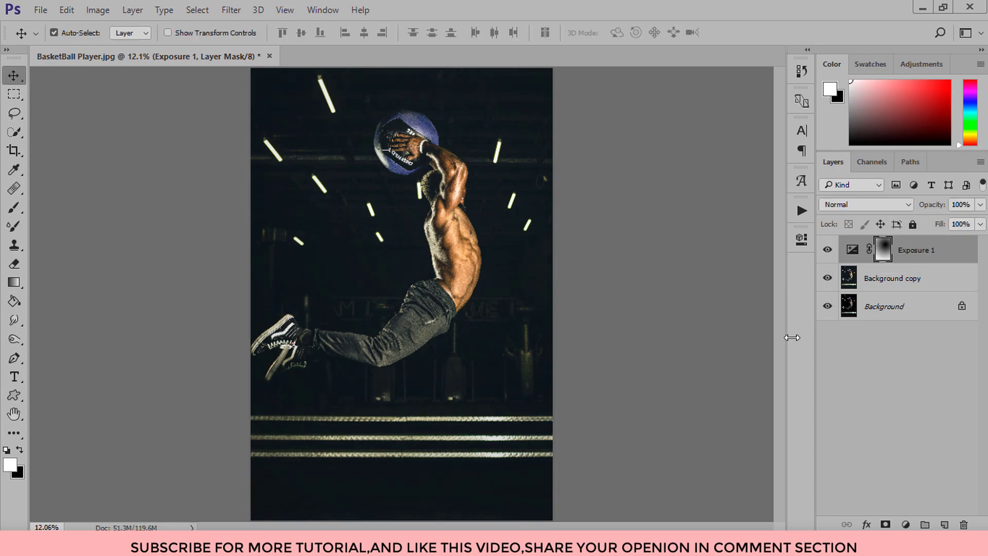
pyautogui.click(828, 250)
pyautogui.click(828, 250)
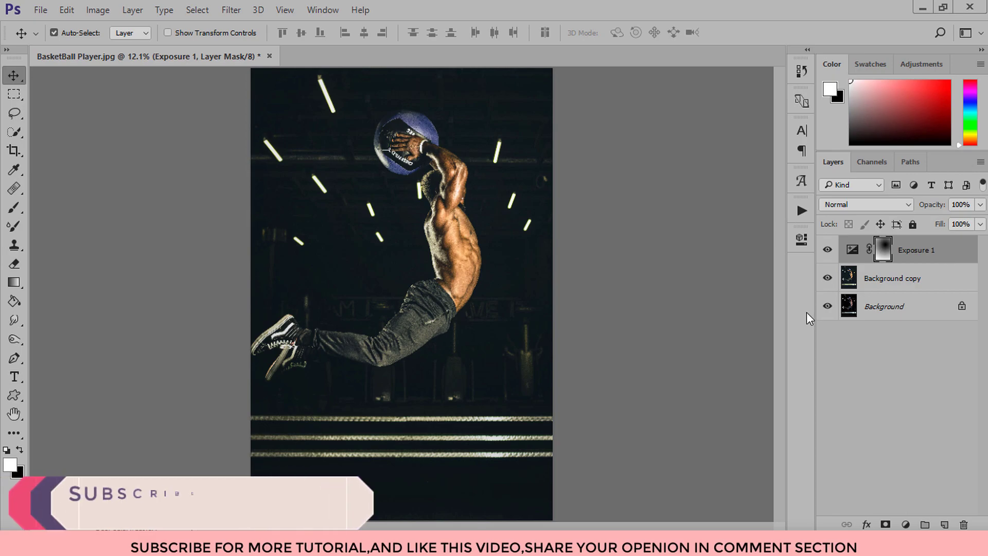
pyautogui.rightClick(911, 250)
pyautogui.click(641, 497)
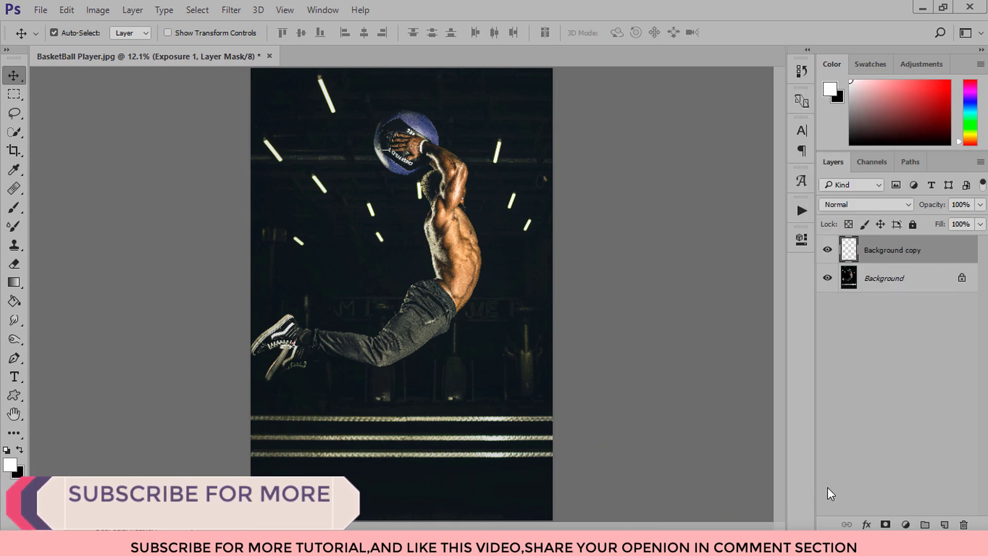
pyautogui.click(906, 525)
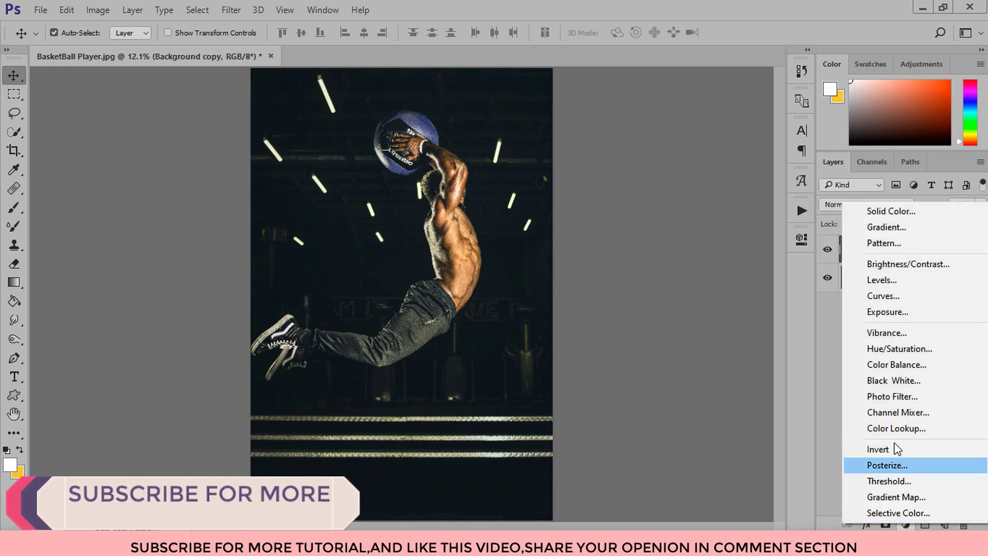
pyautogui.click(893, 365)
pyautogui.moveTo(929, 263); pyautogui.dragTo(945, 524)
pyautogui.click(827, 250)
pyautogui.click(852, 278)
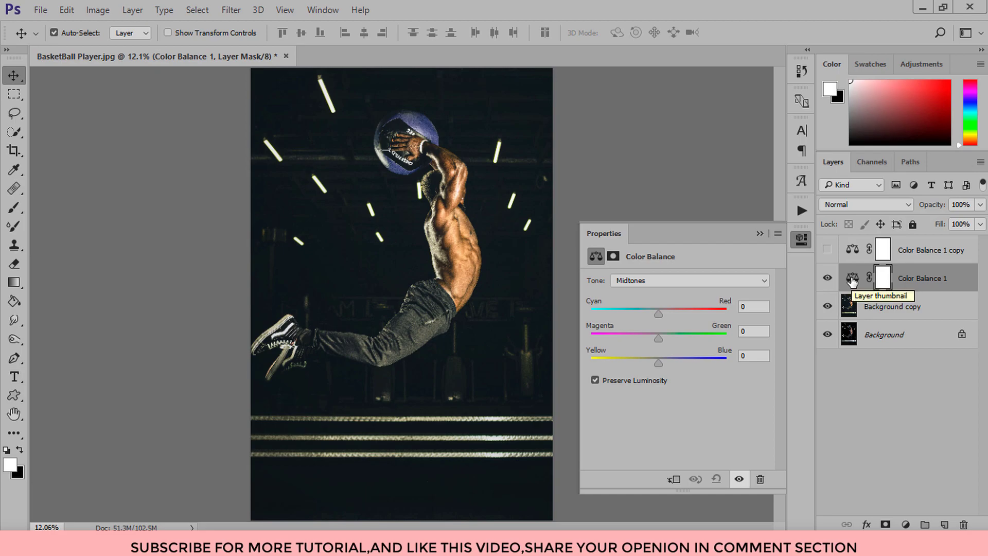
pyautogui.hotkey('ctrl', 'alt', 'z')
pyautogui.hotkey('ctrl', 'alt', 'z')
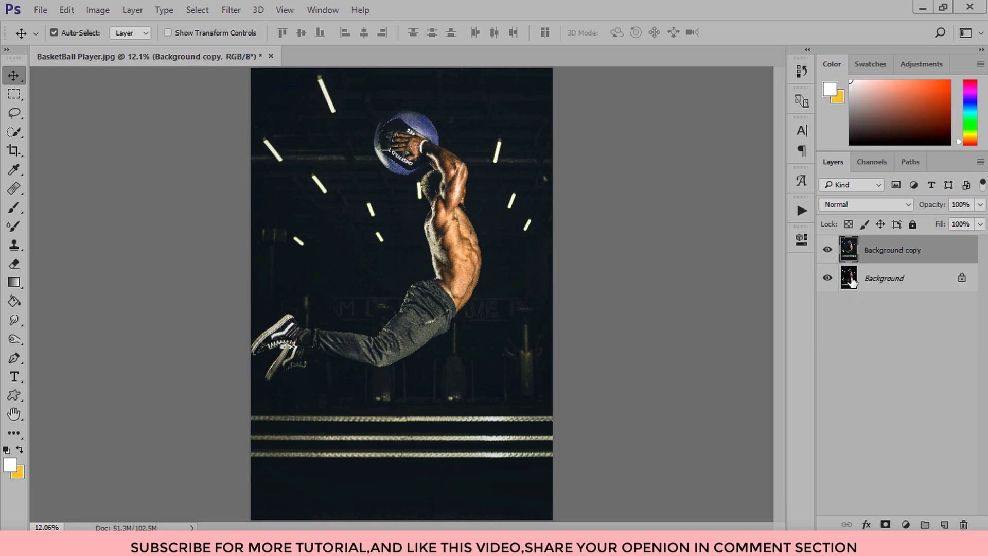
# Add a Hue/Saturation adjustment layer, raise the Master saturation moderately, and compare the image with and without it.
pyautogui.click(904, 524)
pyautogui.click(901, 344)
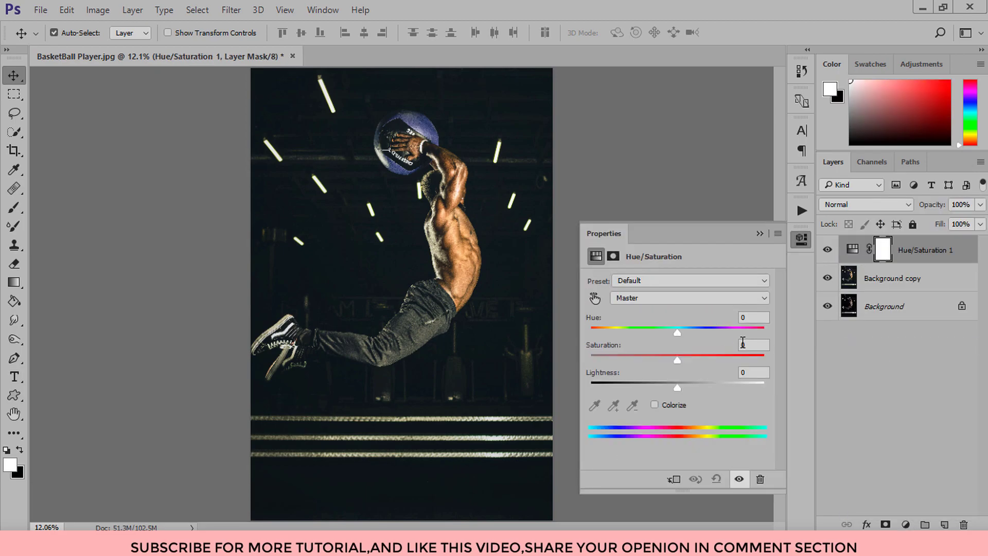
pyautogui.moveTo(679, 358); pyautogui.dragTo(696, 364)
pyautogui.click(757, 233)
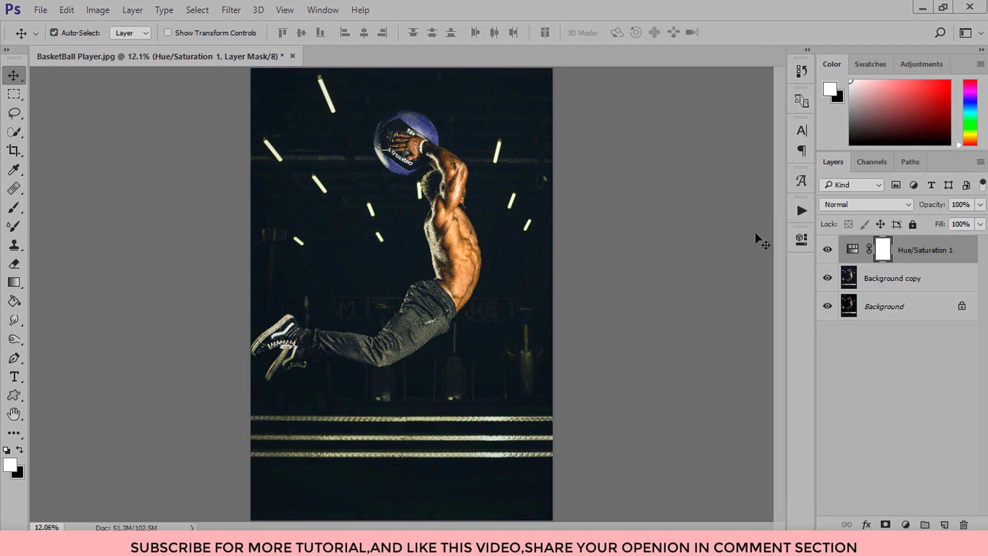
pyautogui.click(826, 250)
pyautogui.click(825, 252)
# Add a Color Balance adjustment layer with Shadows at Cyan-Red +9 and Yellow-Blue +18, and compare its effect.
pyautogui.click(905, 524)
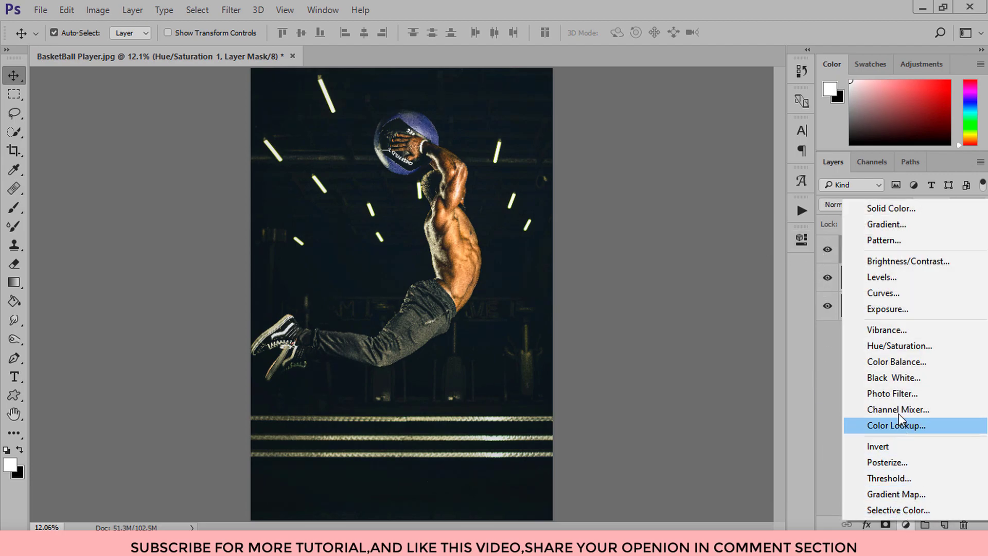
pyautogui.click(898, 362)
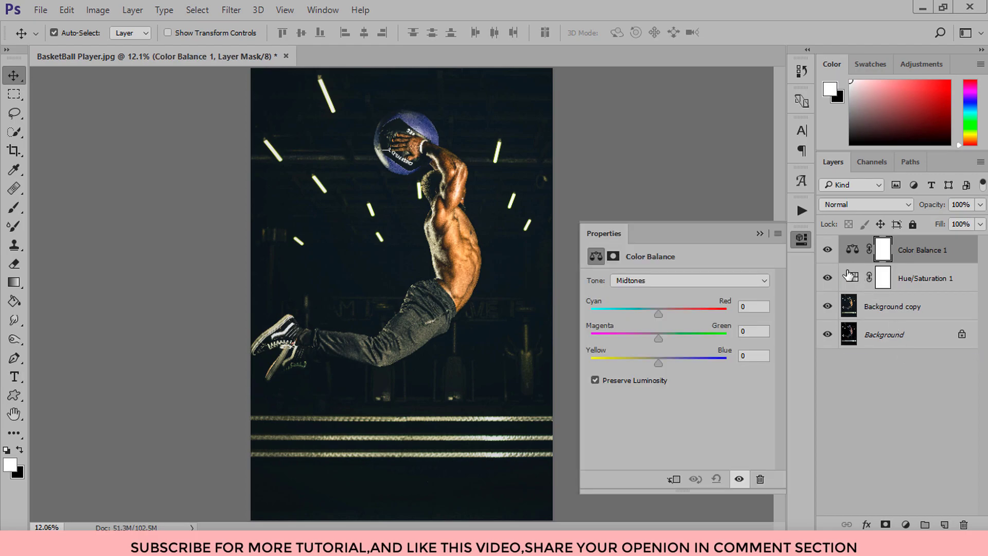
pyautogui.click(723, 279)
pyautogui.click(706, 293)
pyautogui.moveTo(659, 308); pyautogui.dragTo(663, 308)
pyautogui.moveTo(659, 362); pyautogui.dragTo(665, 363)
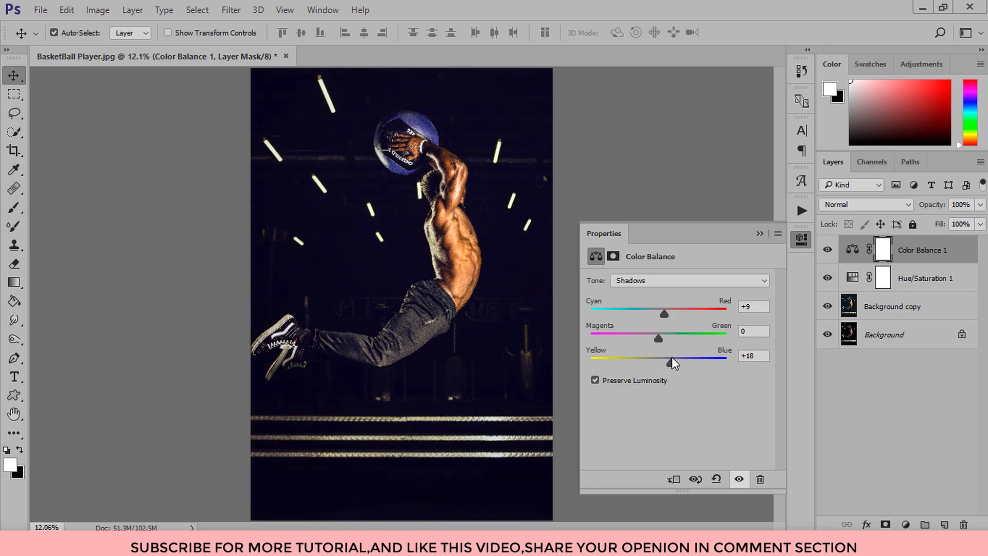
pyautogui.click(829, 250)
pyautogui.click(828, 250)
# Add a second Color Balance adjustment layer, shift its Highlights toward cyan and yellow, and compare its effect.
pyautogui.click(907, 524)
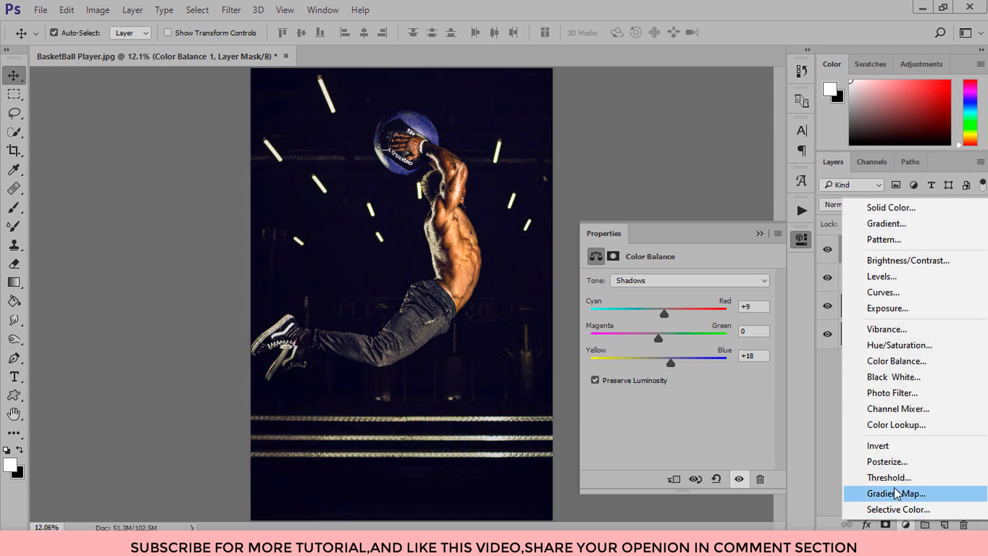
pyautogui.click(893, 360)
pyautogui.click(707, 282)
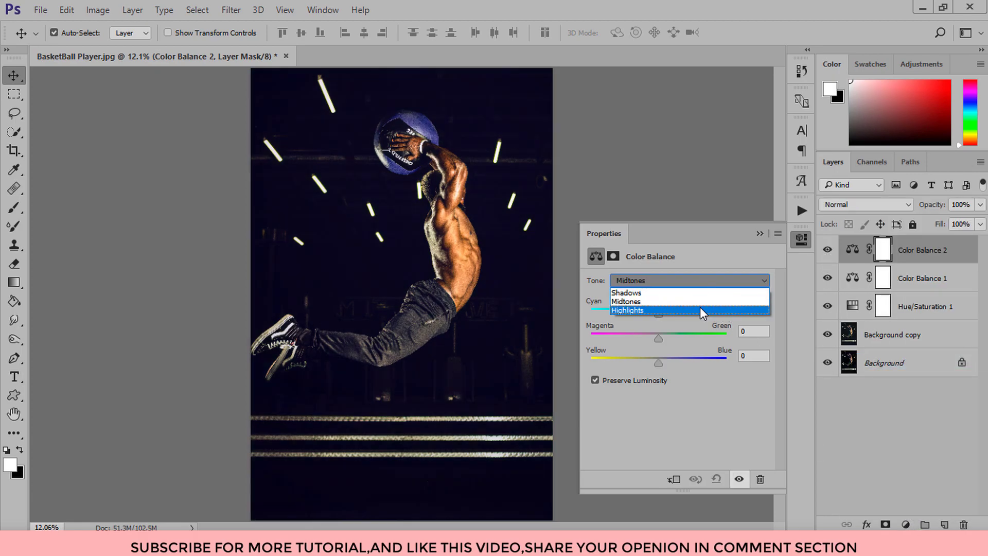
pyautogui.click(700, 307)
pyautogui.moveTo(653, 310)
pyautogui.mouseDown()
pyautogui.moveTo(664, 310)
pyautogui.moveTo(653, 309)
pyautogui.mouseUp()
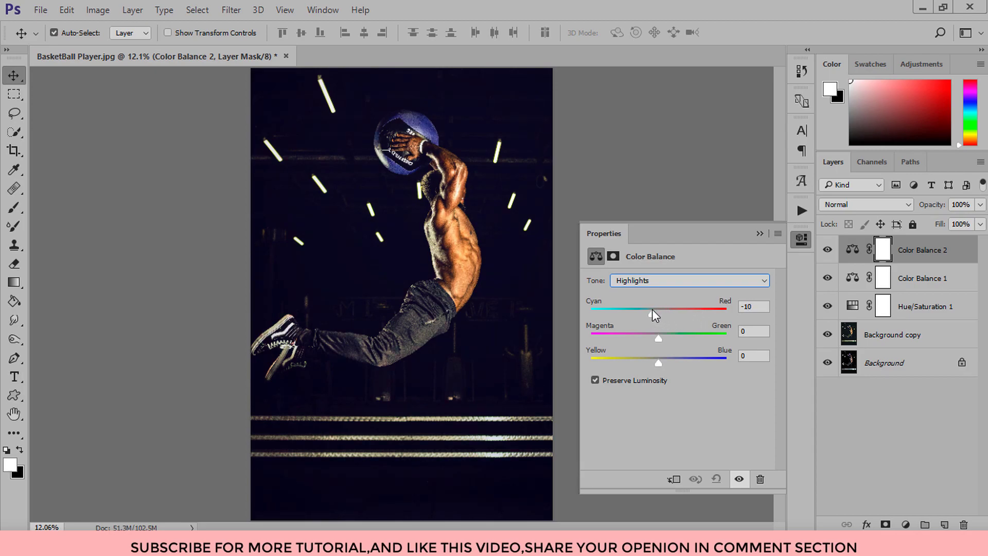
pyautogui.moveTo(660, 361); pyautogui.dragTo(648, 360)
pyautogui.moveTo(652, 314); pyautogui.dragTo(647, 312)
pyautogui.click(759, 234)
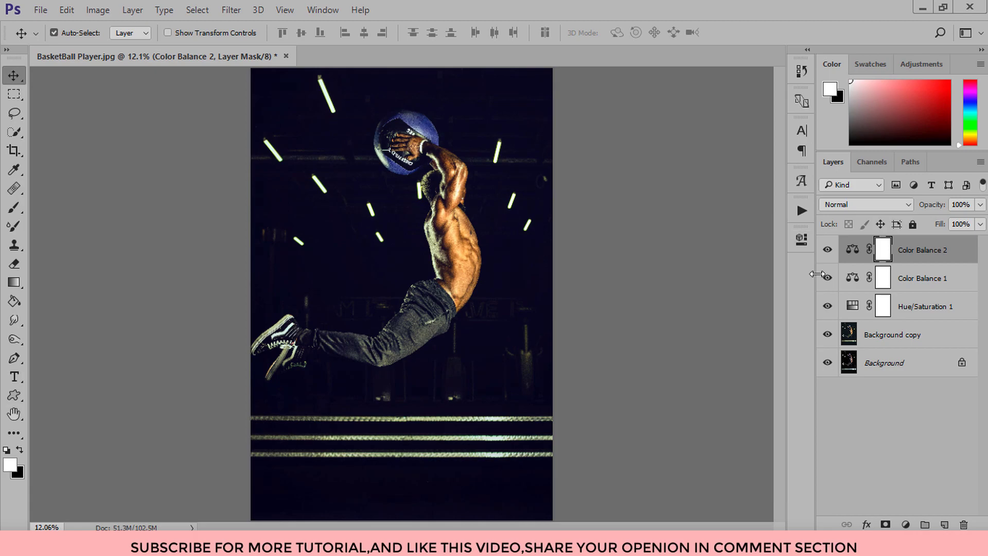
pyautogui.click(826, 251)
pyautogui.click(826, 251)
# Merge both Color Balance layers, the Hue/Saturation layer and the background copy into one layer, and compare it with the original.
pyautogui.keyDown('ctrl'); pyautogui.click(924, 281); pyautogui.keyUp('ctrl')
pyautogui.keyDown('ctrl'); pyautogui.click(922, 308); pyautogui.keyUp('ctrl')
pyautogui.keyDown('ctrl'); pyautogui.click(918, 335); pyautogui.keyUp('ctrl')
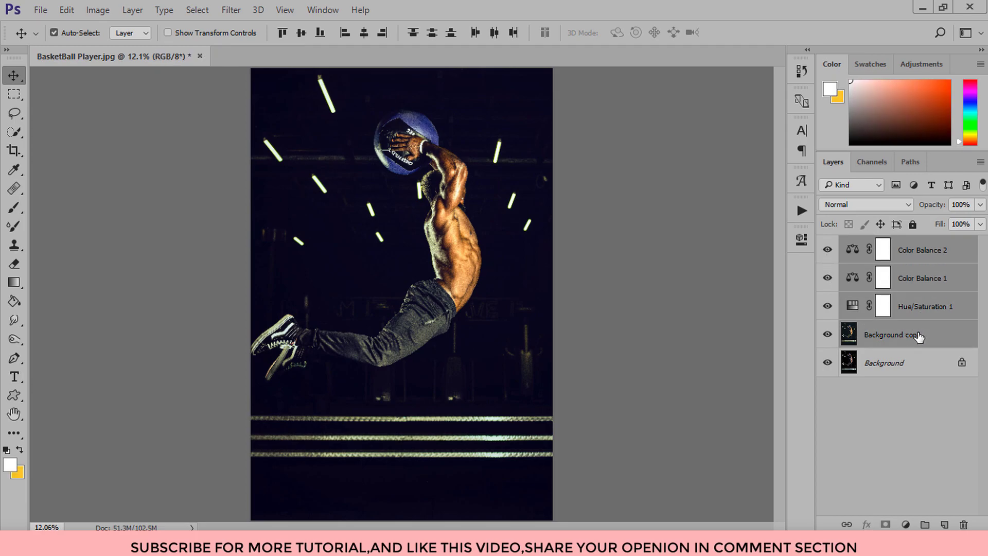
pyautogui.rightClick(910, 301)
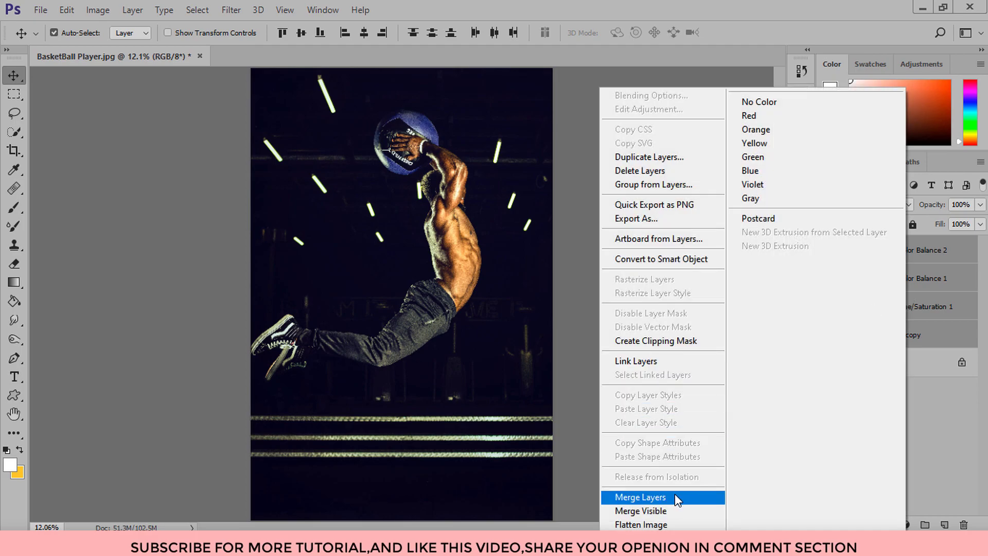
pyautogui.click(675, 497)
pyautogui.click(827, 251)
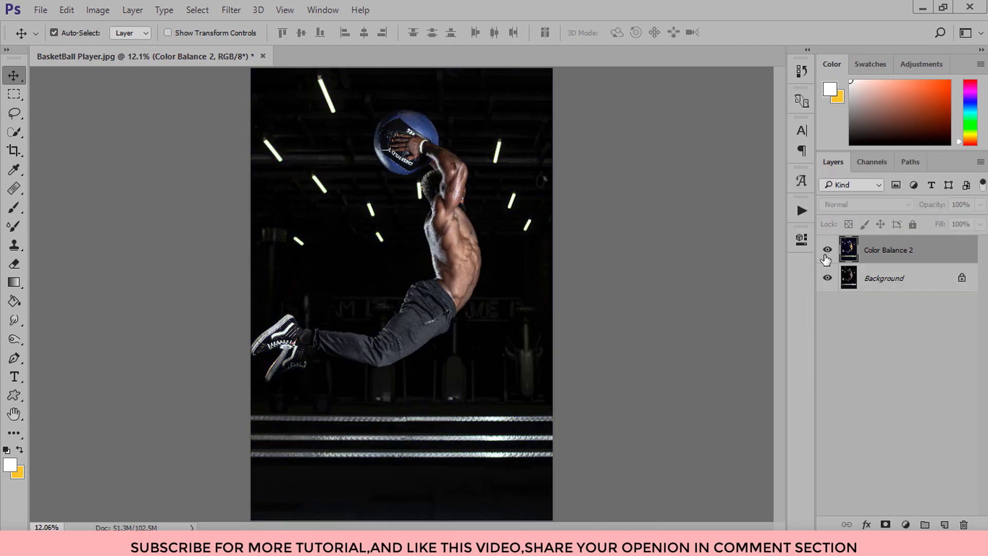
pyautogui.click(827, 251)
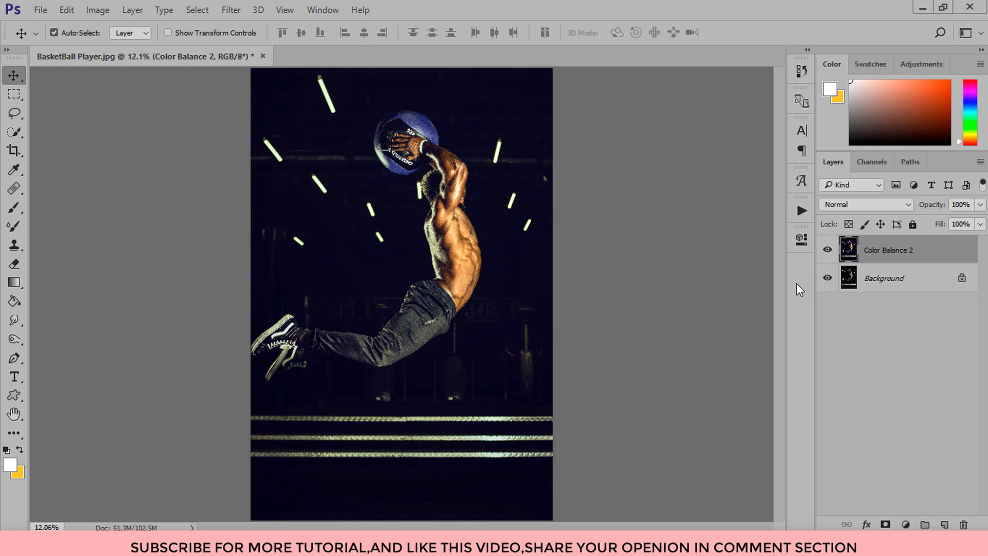
# Add a Selective Color adjustment layer with Blacks set to Cyan +1, Magenta -4, Yellow -2 and Black -1.
pyautogui.click(905, 525)
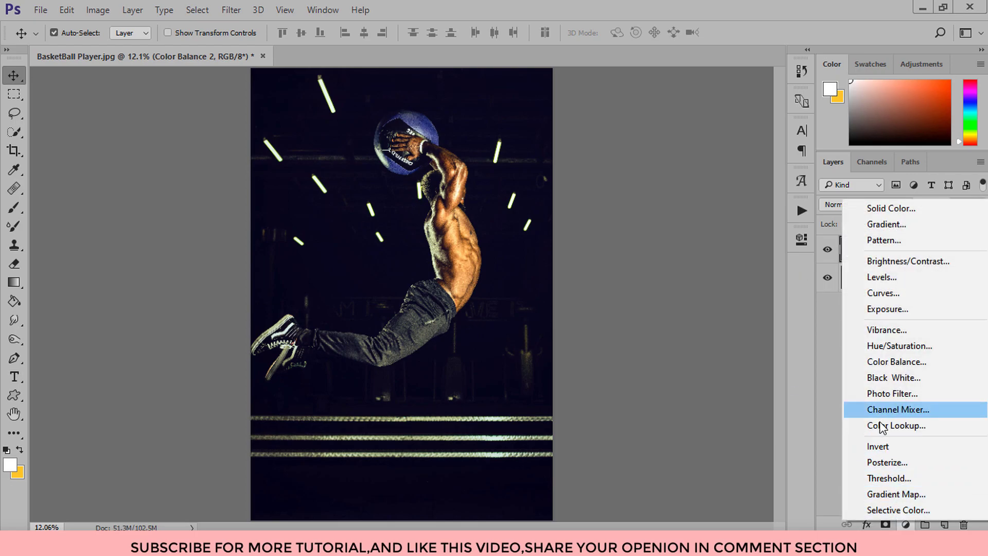
pyautogui.click(889, 510)
pyautogui.click(644, 298)
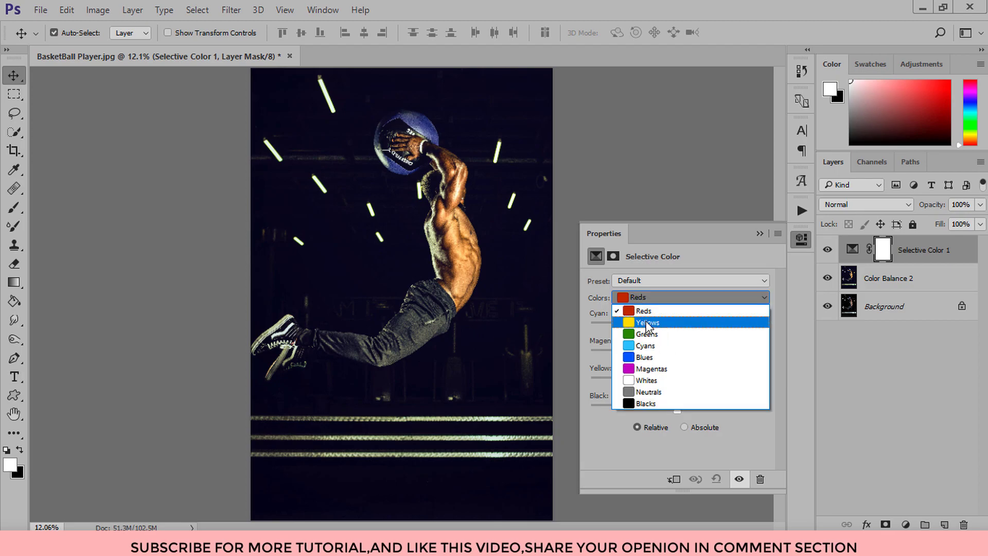
pyautogui.click(649, 392)
pyautogui.click(649, 299)
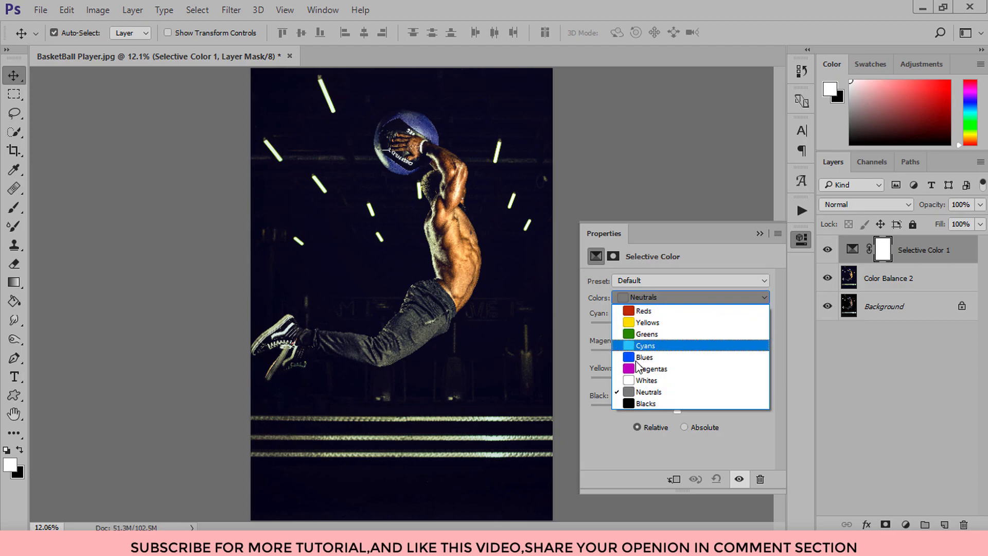
pyautogui.click(637, 403)
pyautogui.moveTo(679, 328); pyautogui.dragTo(675, 382)
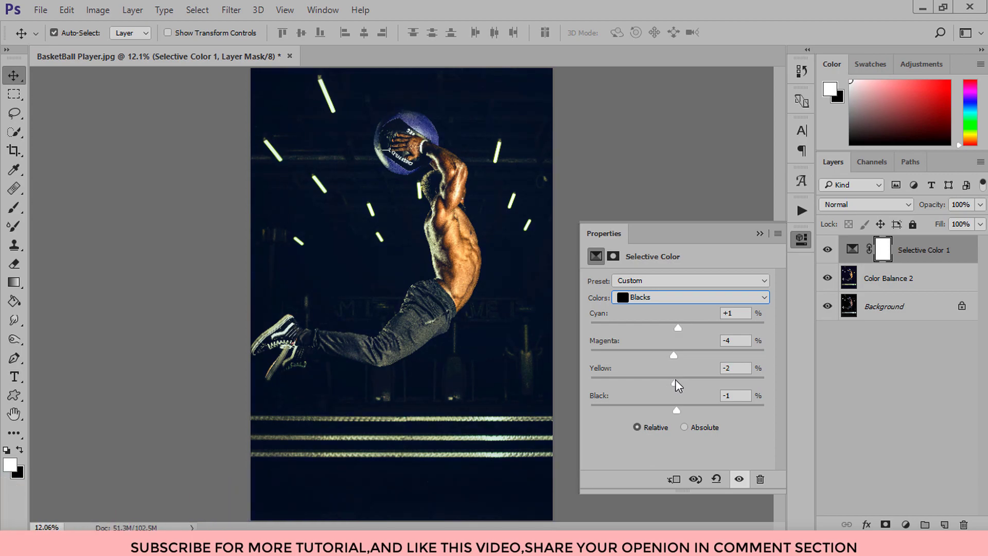
pyautogui.click(761, 231)
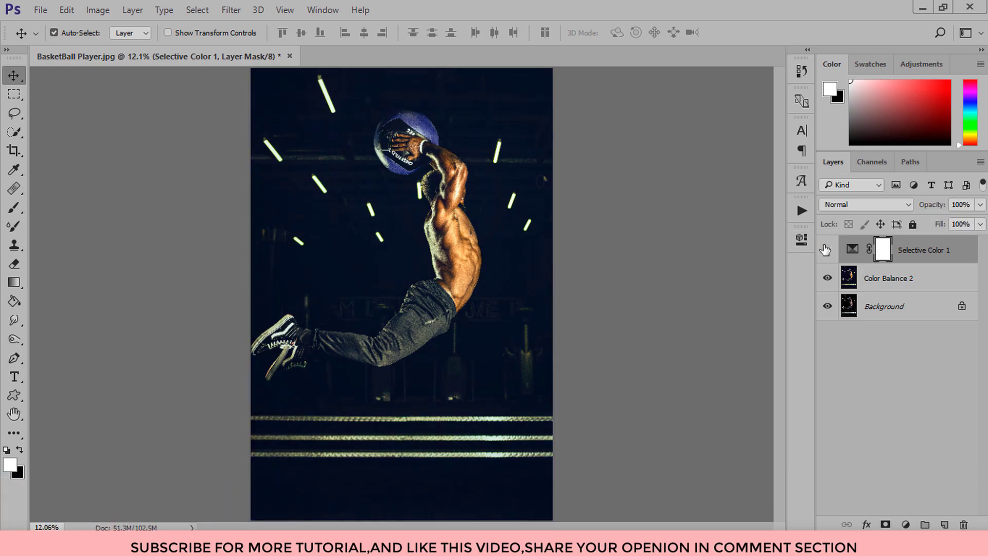
# Lower the Selective Color layer's opacity to 53% and merge it down into the graded layer.
pyautogui.moveTo(930, 205); pyautogui.dragTo(898, 205)
pyautogui.rightClick(902, 252)
pyautogui.click(669, 495)
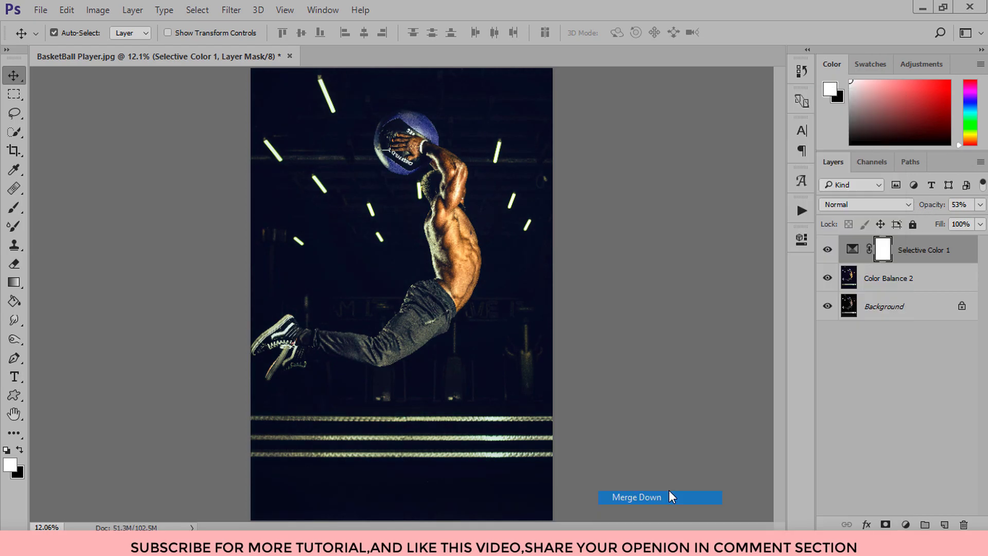
# Extend the canvas rightward to just over double its width with Crop, and move the graded layer beside the original photo.
pyautogui.press('c')
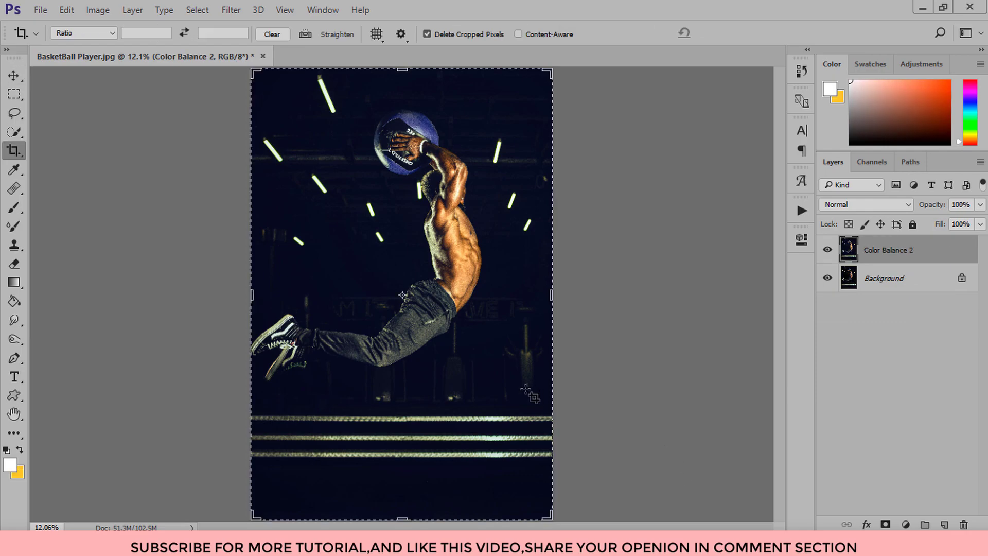
pyautogui.click(500, 385)
pyautogui.hotkey('ctrl', '-')
pyautogui.moveTo(505, 294); pyautogui.dragTo(621, 293)
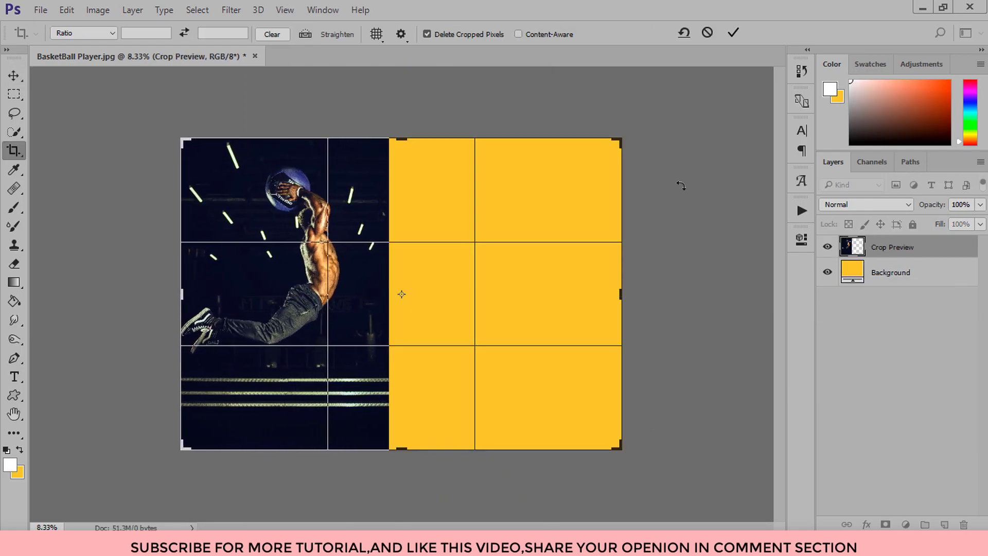
pyautogui.click(733, 25)
pyautogui.press('v')
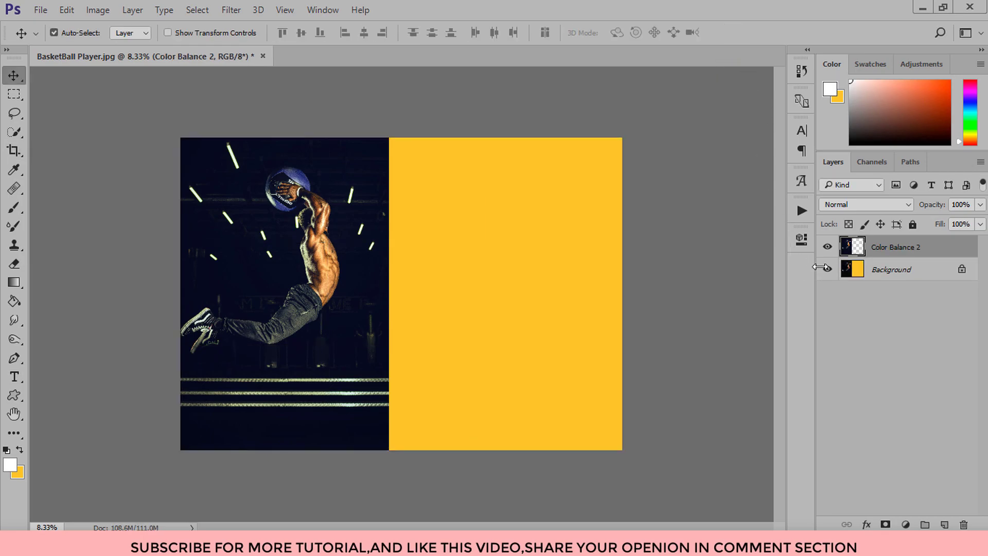
pyautogui.moveTo(331, 296); pyautogui.dragTo(538, 295)
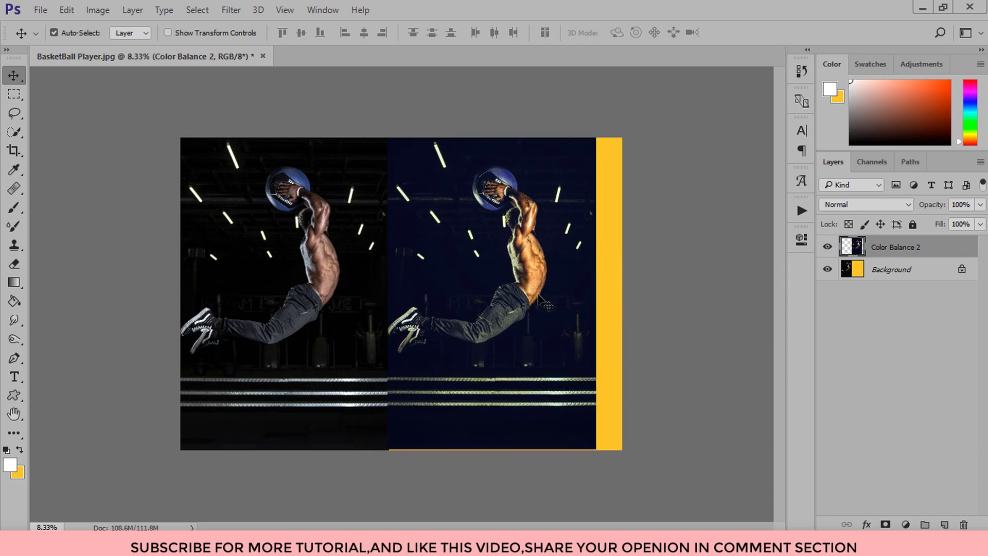
# Crop away the leftover yellow strip beside the graded photo so the canvas fits the before-and-after pair.
pyautogui.press('c')
pyautogui.moveTo(610, 286); pyautogui.dragTo(609, 280)
pyautogui.click(733, 33)
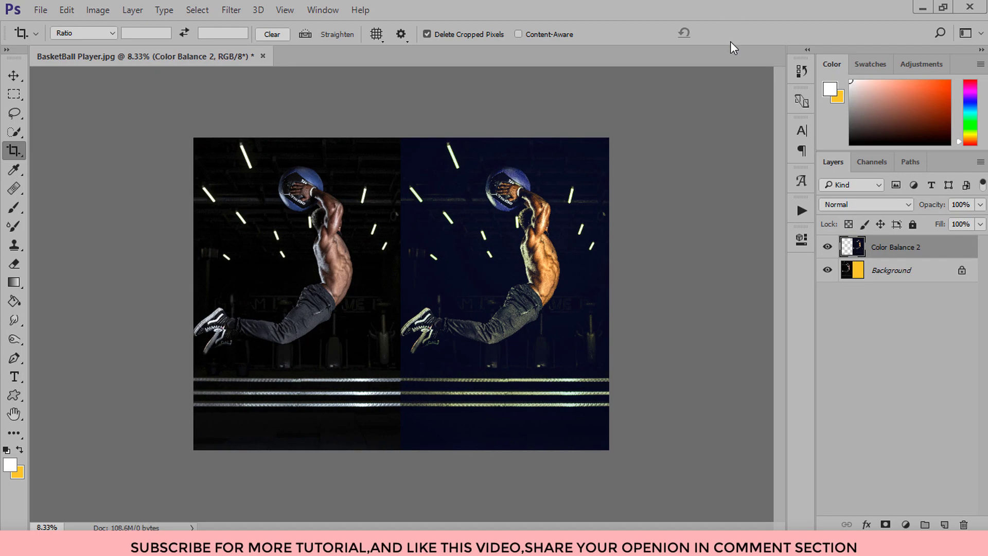
pyautogui.hotkey('ctrl', '0')
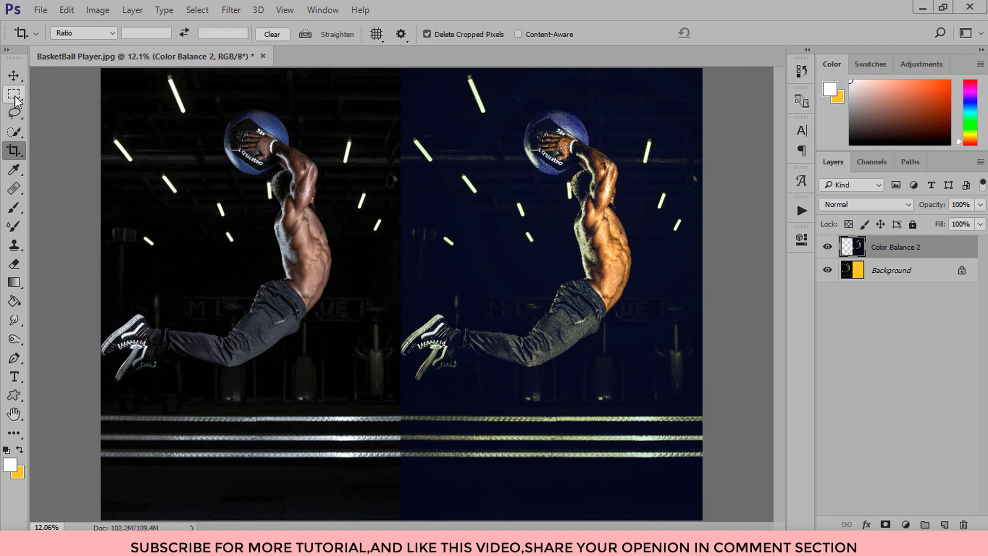
pyautogui.click(10, 81)
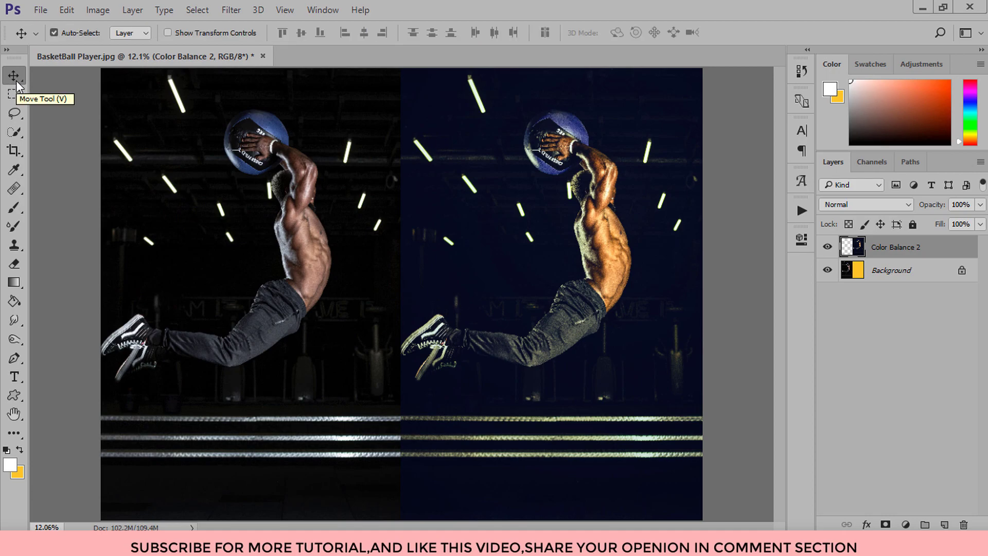